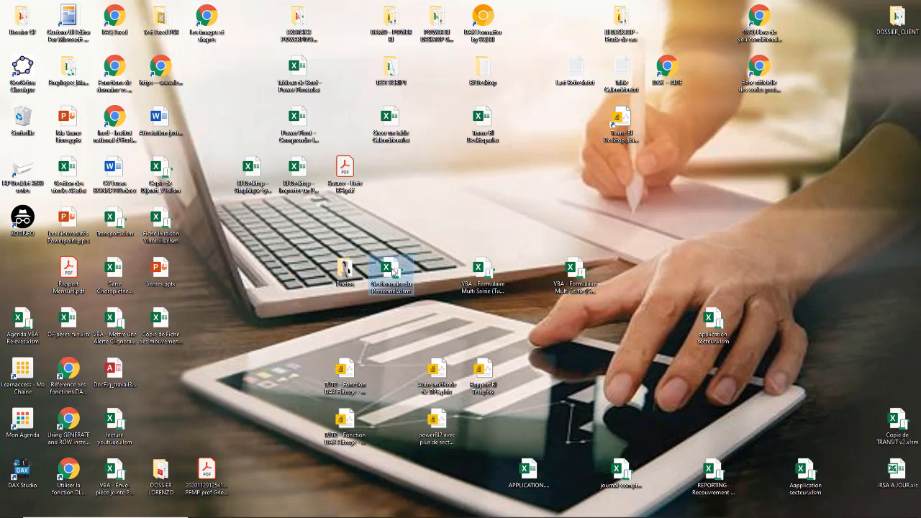
Step: Open the Gestionnaire du Personnel workbook from the desktop so its identification form is displayed
{"action": "double_click", "coordinate": [393, 271]}
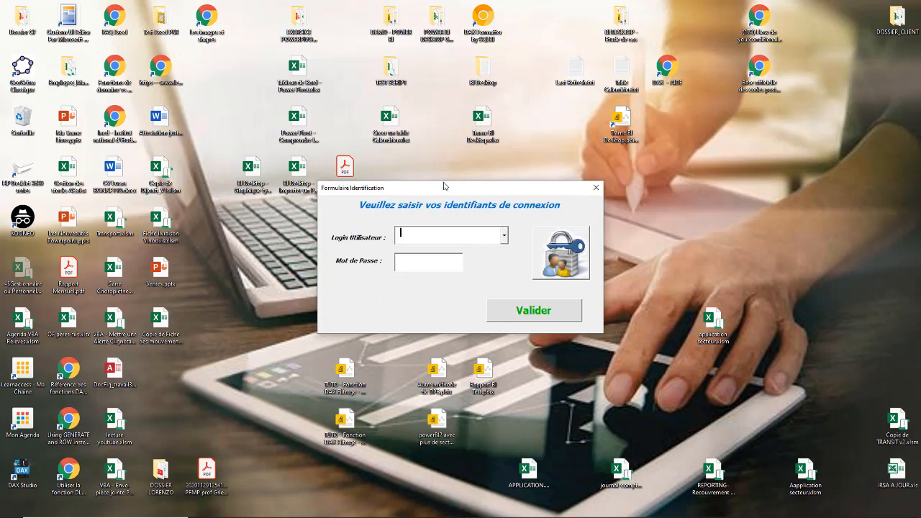
{"action": "mouse_move", "coordinate": [446, 185]}
{"action": "left_mouse_down"}
{"action": "mouse_move", "coordinate": [434, 206]}
{"action": "mouse_move", "coordinate": [430, 190]}
{"action": "left_mouse_up"}
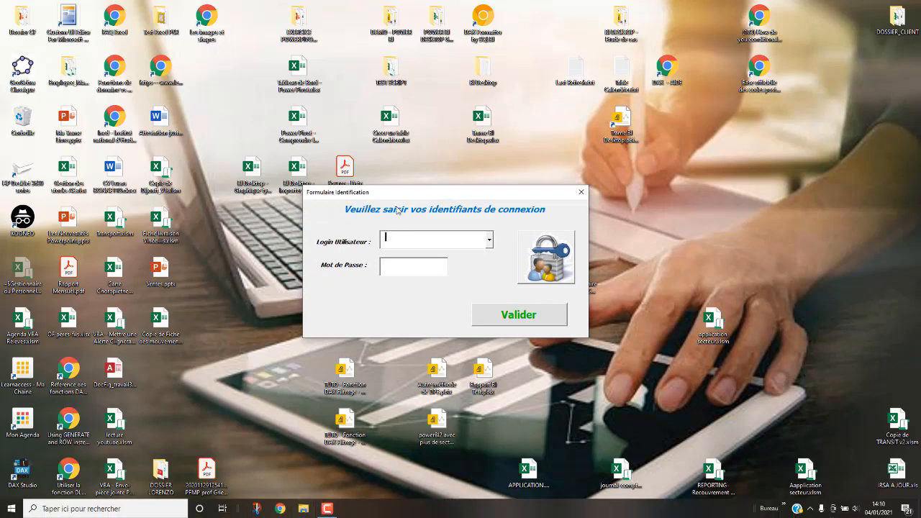
Step: Try to log in as Utilisateur 2 with the account password and dismiss the resulting message
{"action": "left_click", "coordinate": [492, 241]}
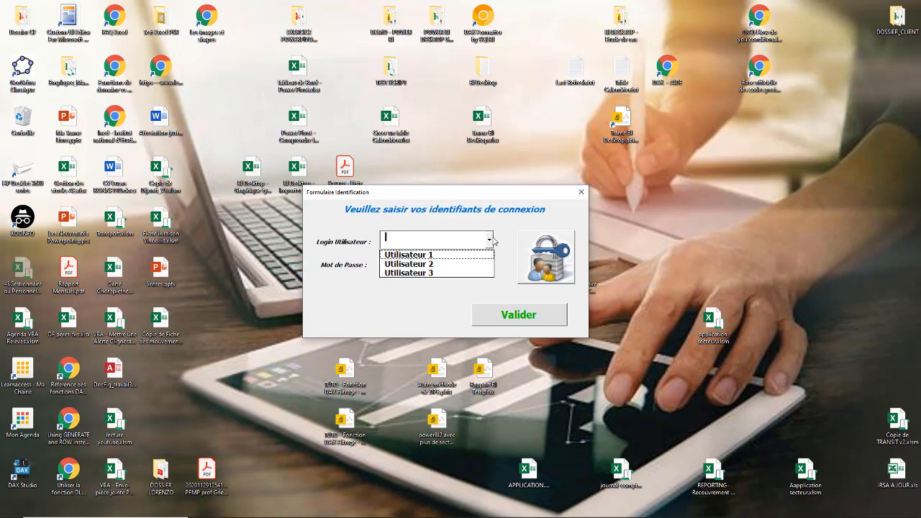
{"action": "left_click", "coordinate": [408, 263]}
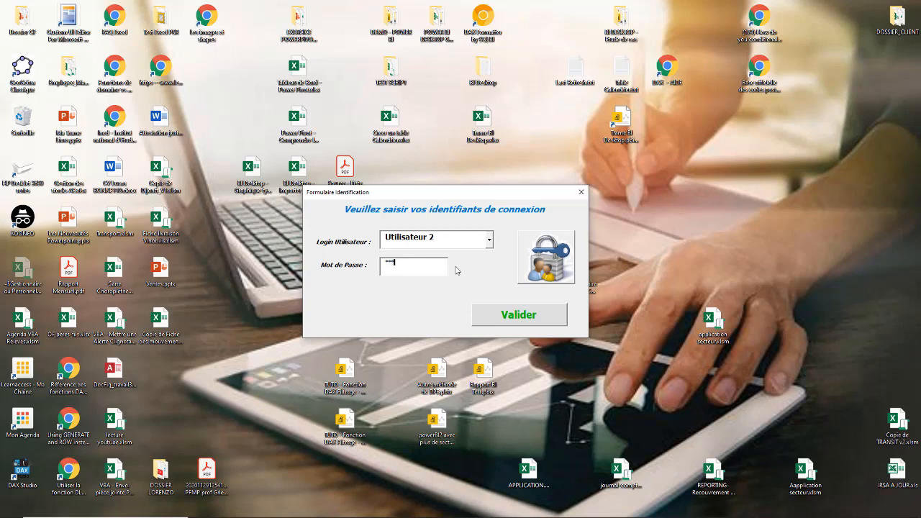
{"action": "left_click", "coordinate": [541, 324]}
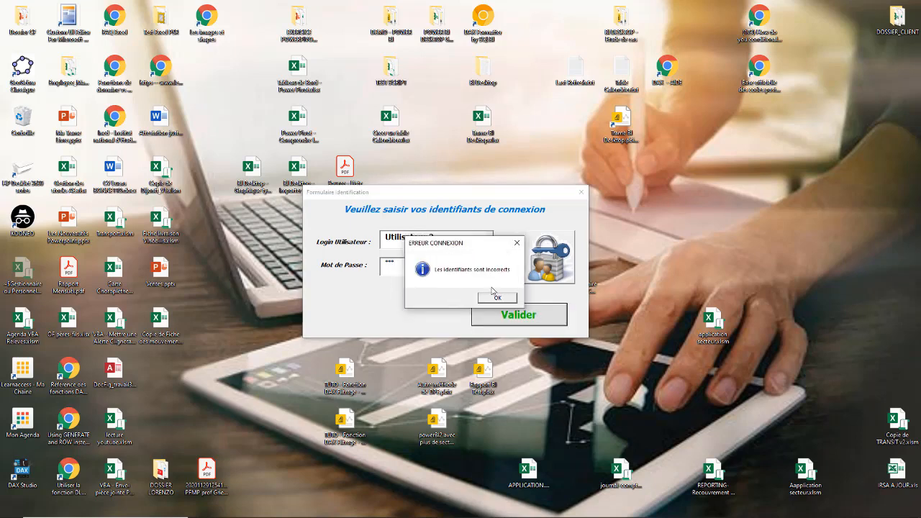
{"action": "left_click", "coordinate": [500, 300]}
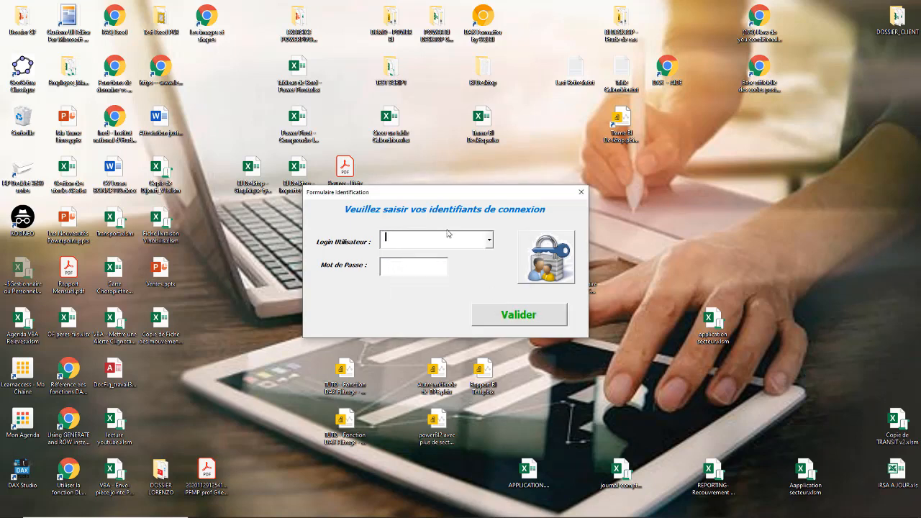
Step: Log in as Utilisateur 2, entering the account password
{"action": "left_click", "coordinate": [492, 241]}
{"action": "left_click", "coordinate": [403, 262]}
{"action": "left_click", "coordinate": [525, 318]}
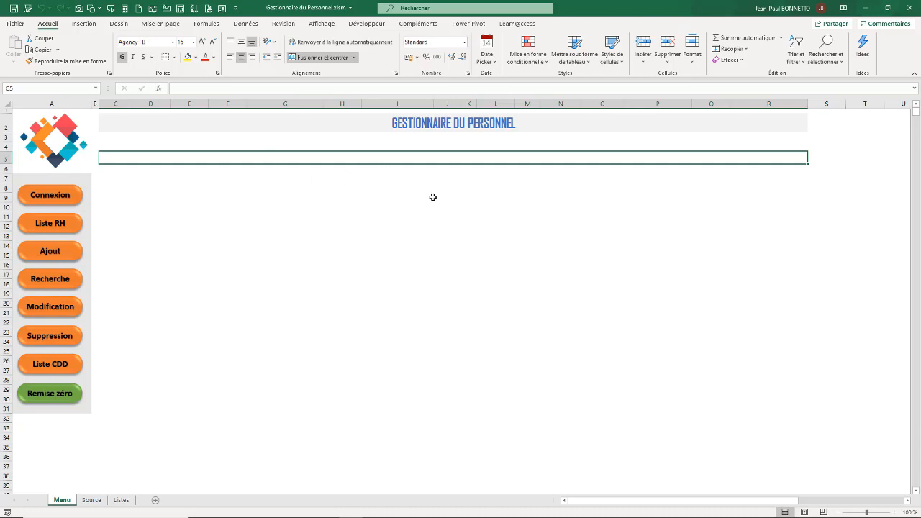
Step: Open the Source sheet and look over the whole employee table
{"action": "left_click", "coordinate": [358, 205]}
{"action": "left_click", "coordinate": [353, 127]}
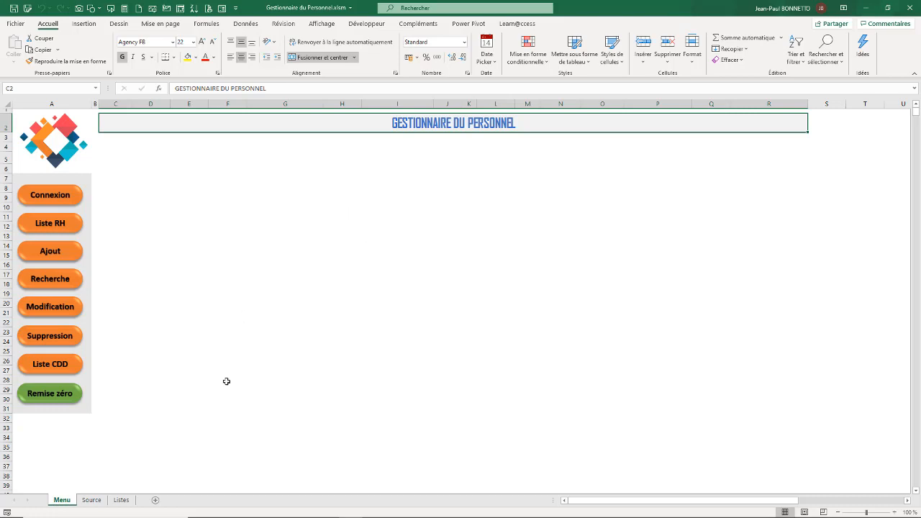
{"action": "left_click", "coordinate": [92, 499]}
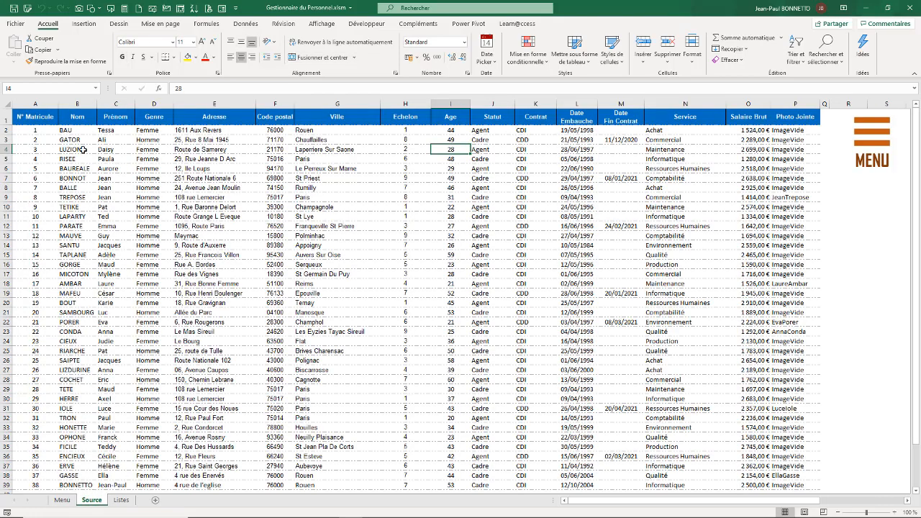
{"action": "scroll", "coordinate": [59, 134], "scroll_direction": "down", "scroll_amount": 6}
{"action": "scroll", "coordinate": [70, 201], "scroll_direction": "up", "scroll_amount": 6}
{"action": "scroll", "coordinate": [67, 130], "scroll_direction": "down", "scroll_amount": 6}
{"action": "scroll", "coordinate": [67, 129], "scroll_direction": "up", "scroll_amount": 6}
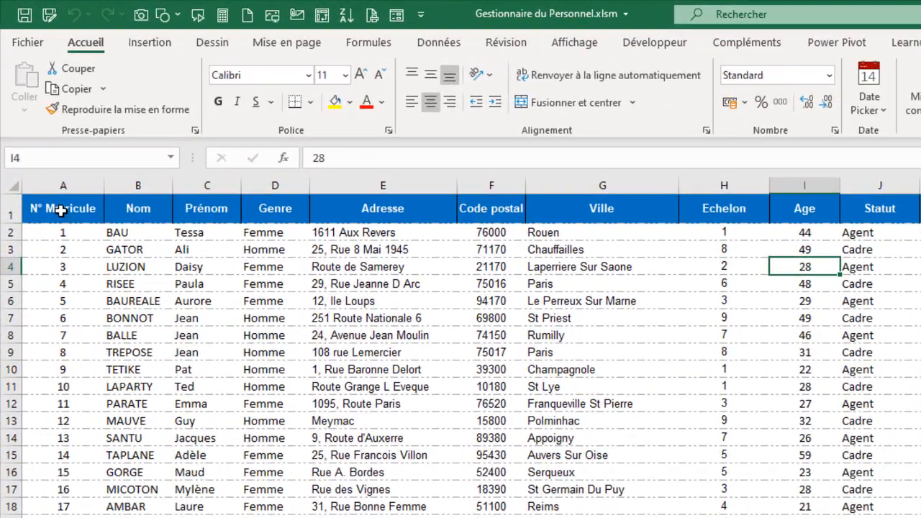
Step: Examine the Source table's columns from N° Matricule to Salaire Brut, including the hire and contract end dates, and return to the Menu sheet
{"action": "left_click_drag", "start_coordinate": [34, 131], "coordinate": [32, 187]}
{"action": "left_click", "coordinate": [134, 246]}
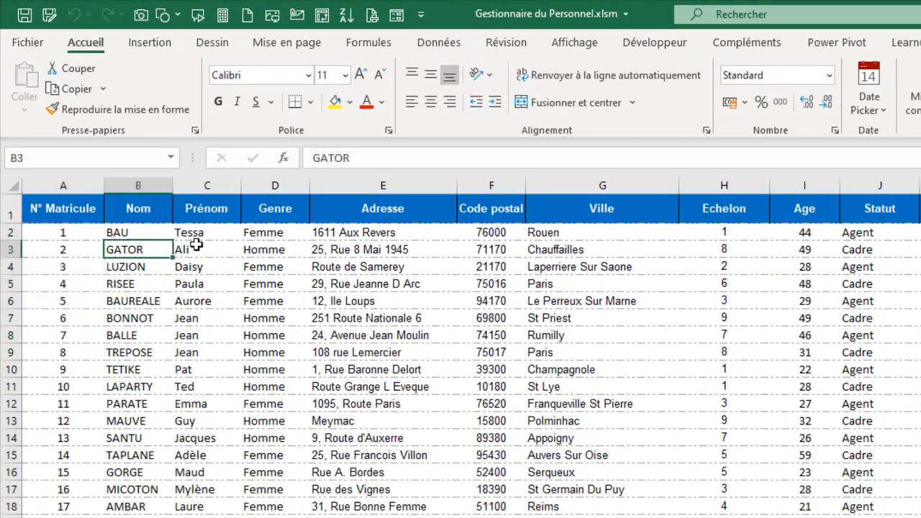
{"action": "left_click", "coordinate": [205, 246]}
{"action": "left_click", "coordinate": [388, 244]}
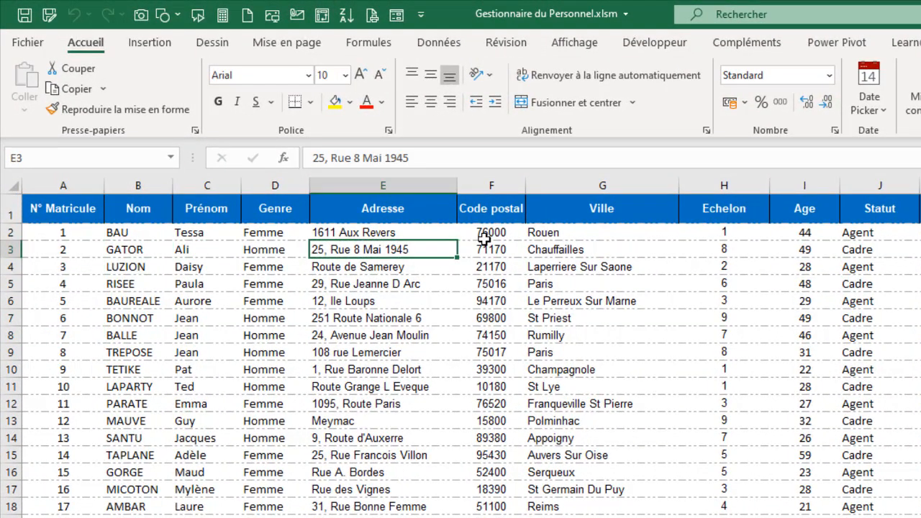
{"action": "left_click", "coordinate": [481, 234]}
{"action": "left_click", "coordinate": [616, 246]}
{"action": "left_click", "coordinate": [687, 246]}
{"action": "left_click", "coordinate": [757, 263]}
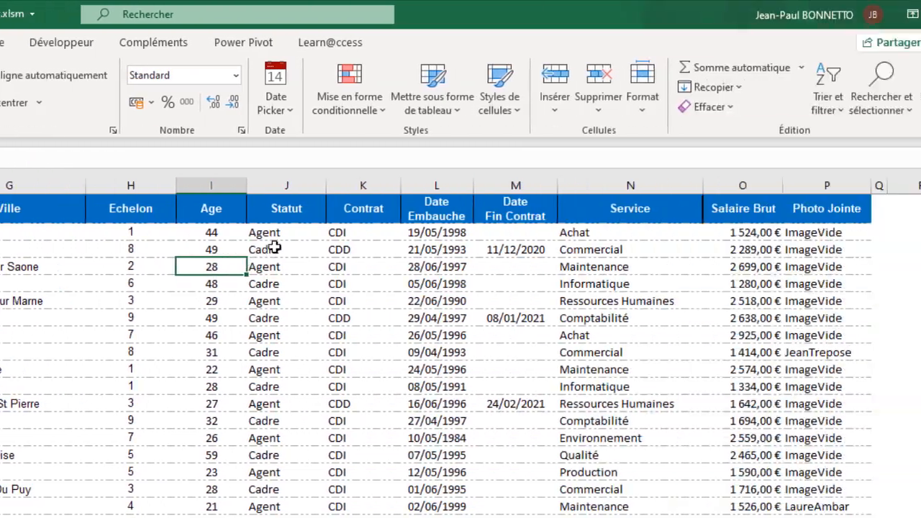
{"action": "left_click", "coordinate": [842, 244]}
{"action": "left_click", "coordinate": [901, 251]}
{"action": "left_click", "coordinate": [920, 283]}
{"action": "left_click", "coordinate": [608, 286]}
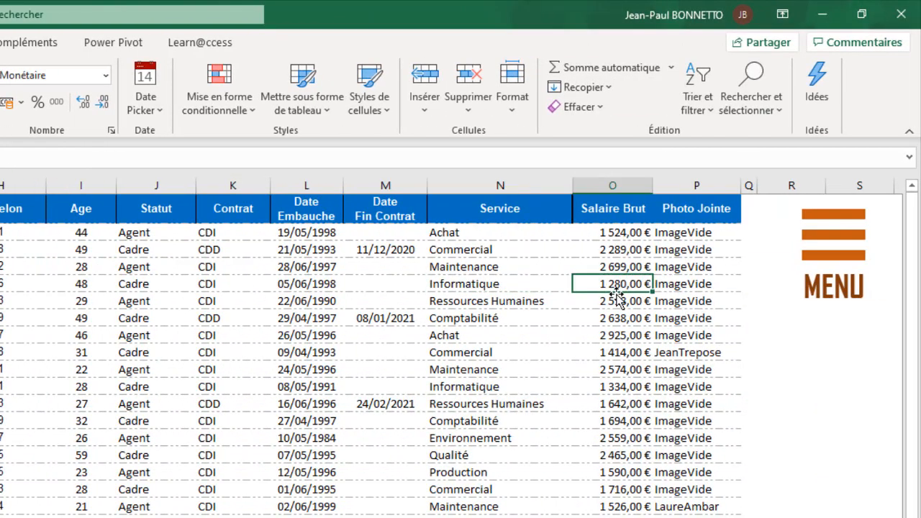
{"action": "left_click", "coordinate": [315, 248]}
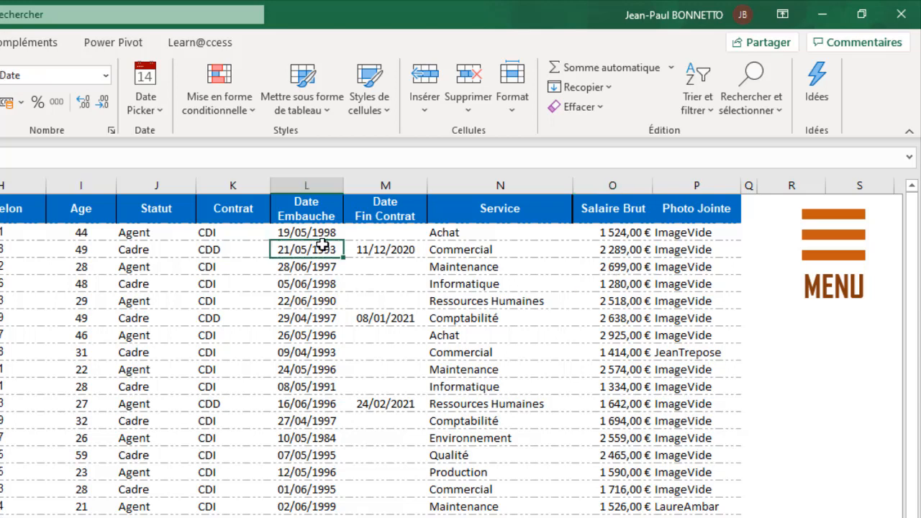
{"action": "left_click", "coordinate": [183, 261]}
{"action": "left_click", "coordinate": [348, 263]}
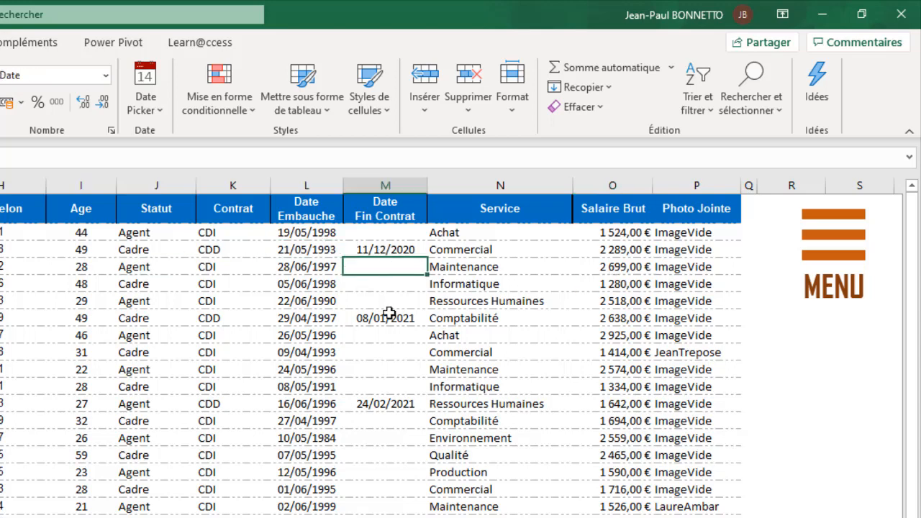
{"action": "left_click", "coordinate": [486, 284]}
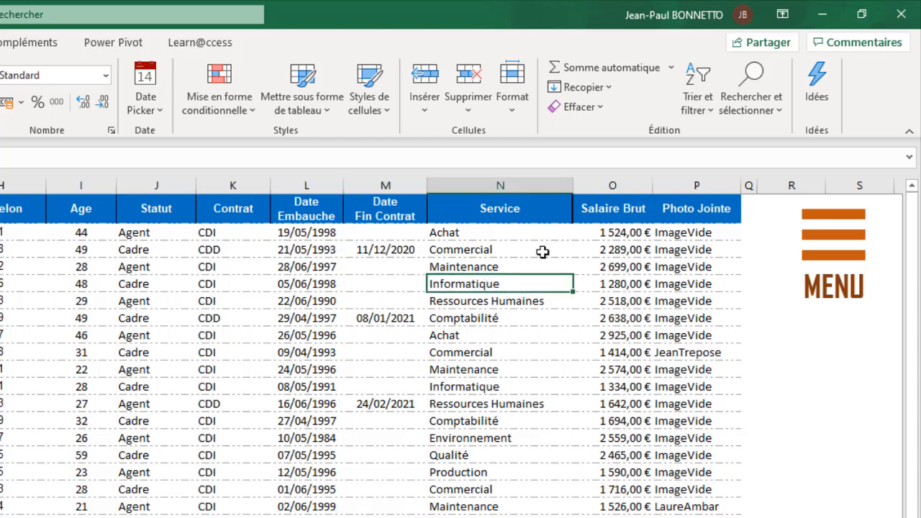
{"action": "left_click", "coordinate": [833, 245]}
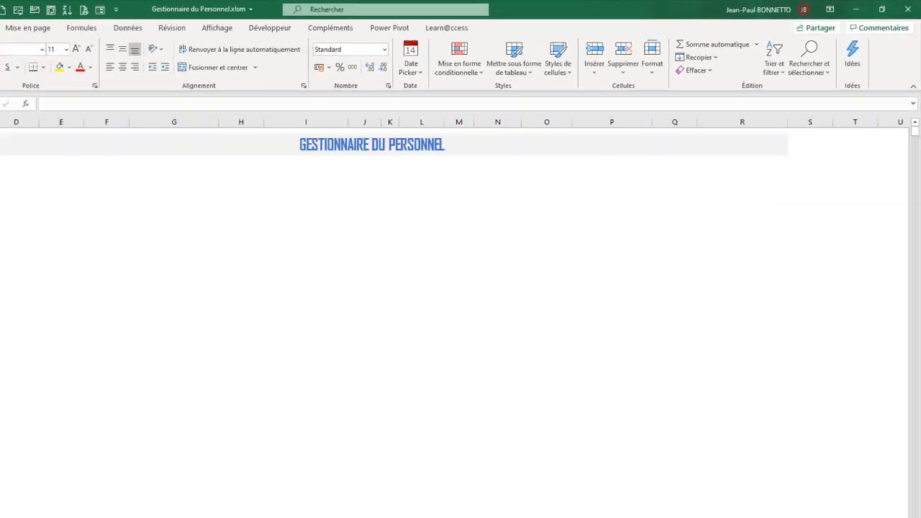
Step: Examine the reference tables on the Listes sheet: Services, Echelon, Contrat, Statut and Numéro Matricule
{"action": "left_click", "coordinate": [267, 264]}
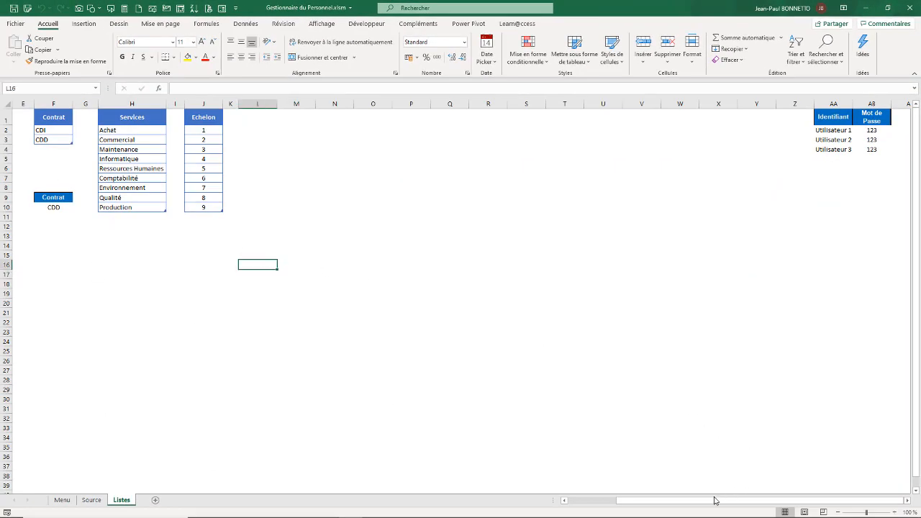
{"action": "left_click_drag", "start_coordinate": [715, 500], "coordinate": [667, 500]}
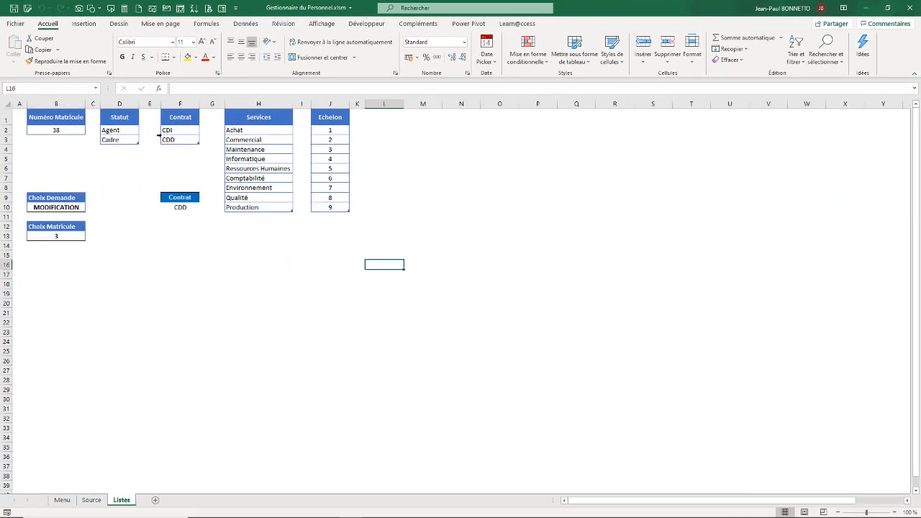
{"action": "left_click_drag", "start_coordinate": [241, 130], "coordinate": [243, 205]}
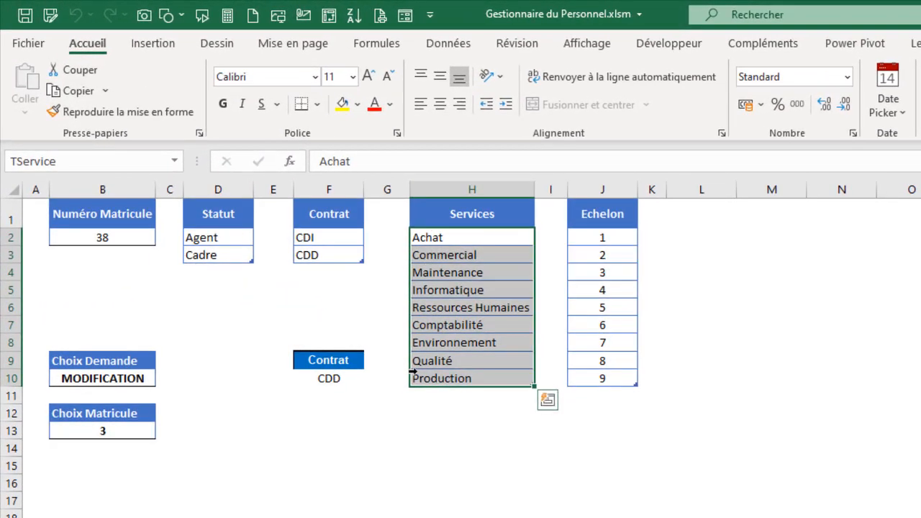
{"action": "left_click_drag", "start_coordinate": [603, 239], "coordinate": [602, 378]}
{"action": "left_click", "coordinate": [325, 238]}
{"action": "left_click_drag", "start_coordinate": [326, 238], "coordinate": [326, 255]}
{"action": "left_click_drag", "start_coordinate": [200, 238], "coordinate": [199, 258]}
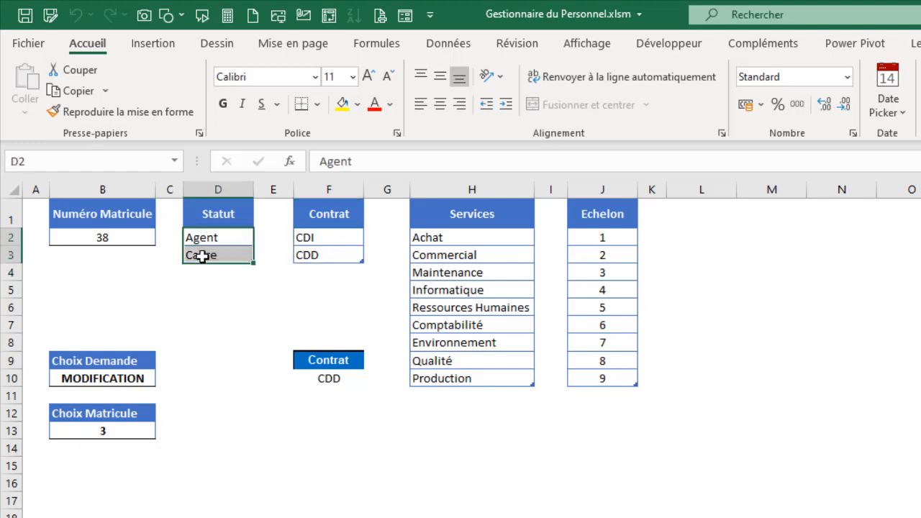
{"action": "left_click", "coordinate": [81, 238]}
{"action": "left_click", "coordinate": [188, 342]}
{"action": "left_click", "coordinate": [286, 433]}
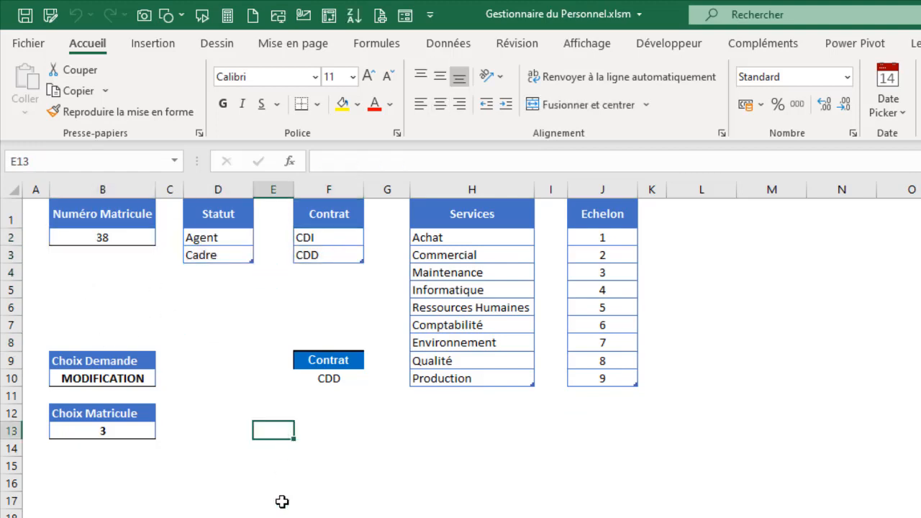
Step: Display the company's employee list (Liste RH) on the Menu sheet and review its rows and contract end alerts
{"action": "key", "text": "ctrl+Page_Up"}
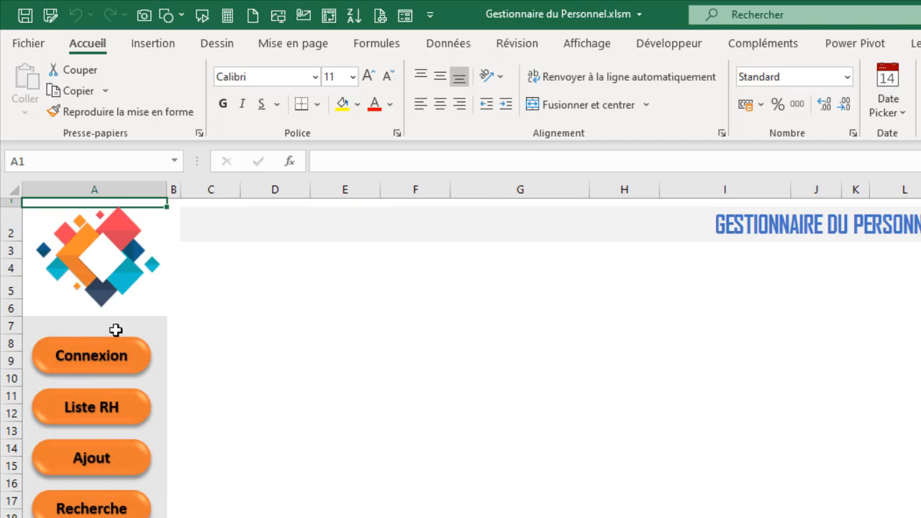
{"action": "left_click", "coordinate": [89, 408]}
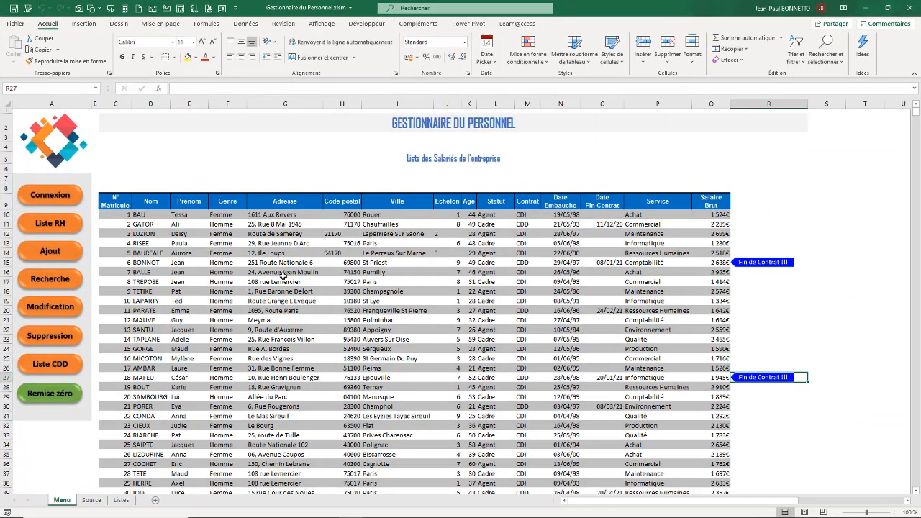
{"action": "scroll", "coordinate": [188, 241], "scroll_direction": "down", "scroll_amount": 6}
{"action": "scroll", "coordinate": [171, 213], "scroll_direction": "up", "scroll_amount": 6}
{"action": "scroll", "coordinate": [150, 193], "scroll_direction": "down", "scroll_amount": 6}
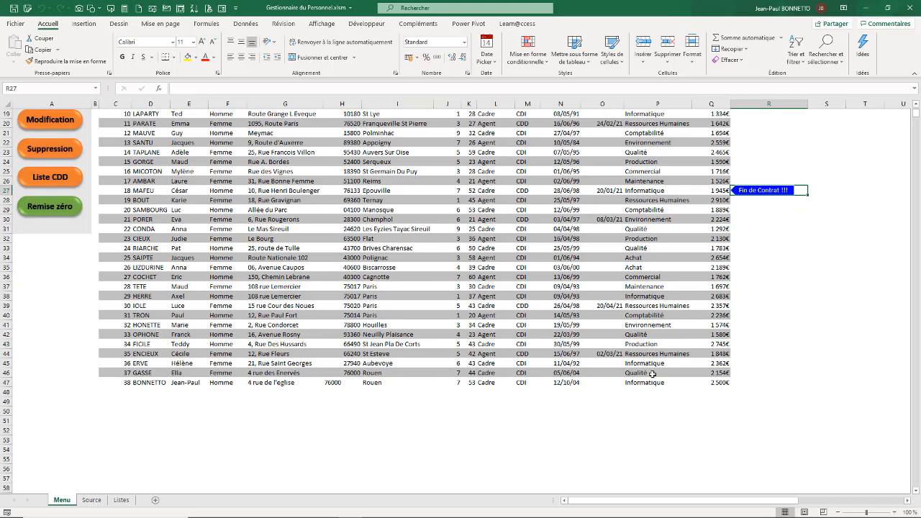
{"action": "scroll", "coordinate": [278, 302], "scroll_direction": "up", "scroll_amount": 6}
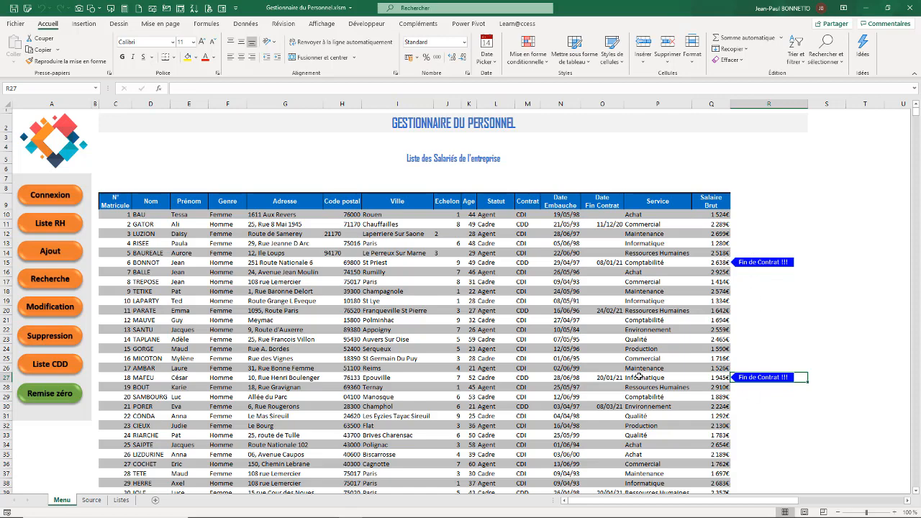
{"action": "scroll", "coordinate": [639, 376], "scroll_direction": "down", "scroll_amount": 6}
{"action": "scroll", "coordinate": [641, 337], "scroll_direction": "up", "scroll_amount": 6}
{"action": "scroll", "coordinate": [342, 246], "scroll_direction": "down", "scroll_amount": 6}
{"action": "scroll", "coordinate": [339, 244], "scroll_direction": "up", "scroll_amount": 6}
Step: Clear the displayed employee list and open the entry form for adding a new employee
{"action": "left_click", "coordinate": [50, 393]}
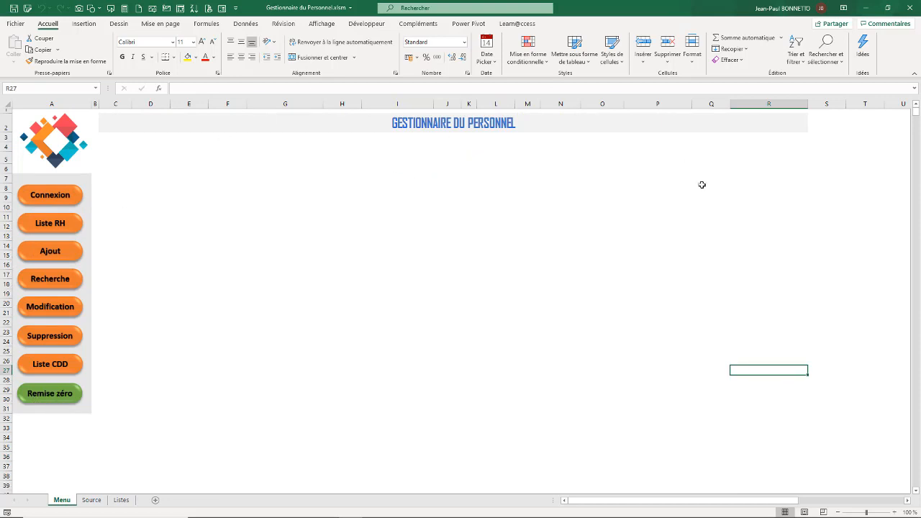
{"action": "left_click", "coordinate": [46, 256]}
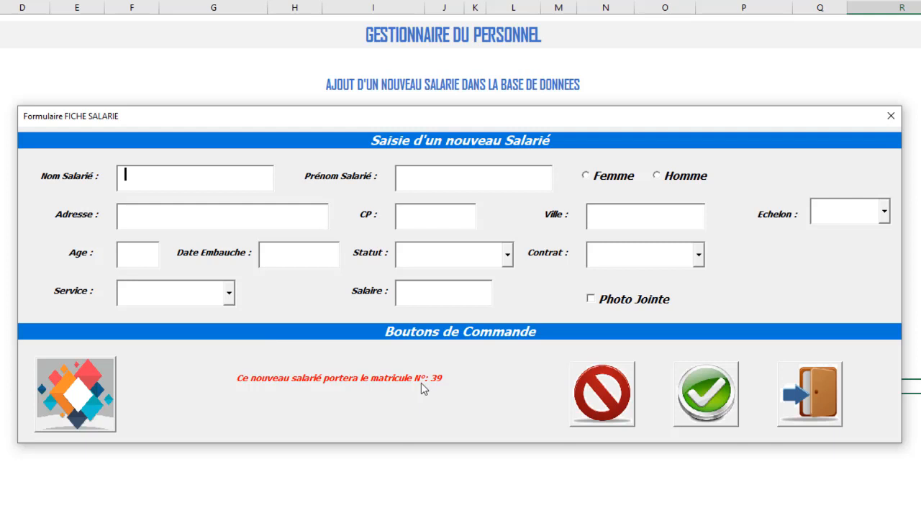
Step: Enter the new employee's last name, first name and address, and set the gender to Homme
{"action": "type", "text": "TOTO"}
{"action": "key", "text": "Tab"}
{"action": "type", "text": "Jean"}
{"action": "left_click", "coordinate": [656, 176]}
{"action": "left_click", "coordinate": [152, 210]}
{"action": "type", "text": "chez lui"}
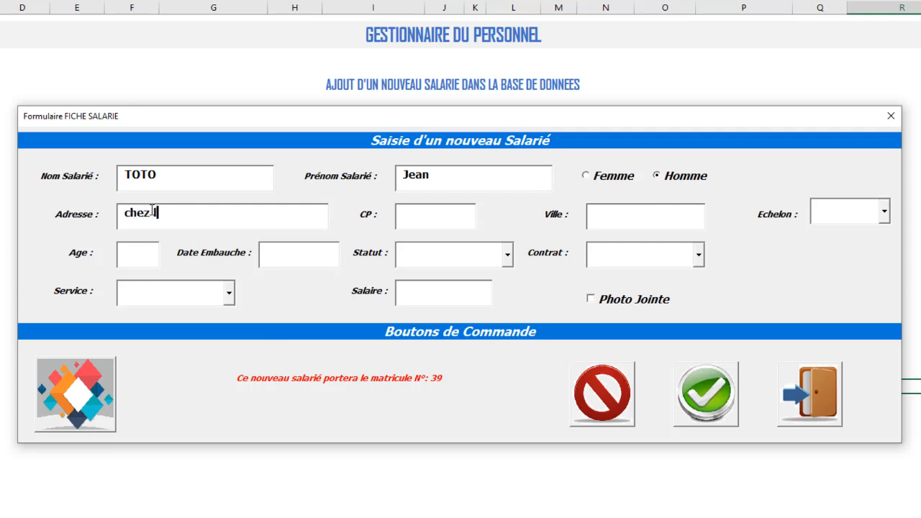
Step: Fill in the new employee's postal code, set the city to Paris and choose echelon 4
{"action": "left_click", "coordinate": [449, 216]}
{"action": "type", "text": "75000"}
{"action": "key", "text": "Tab"}
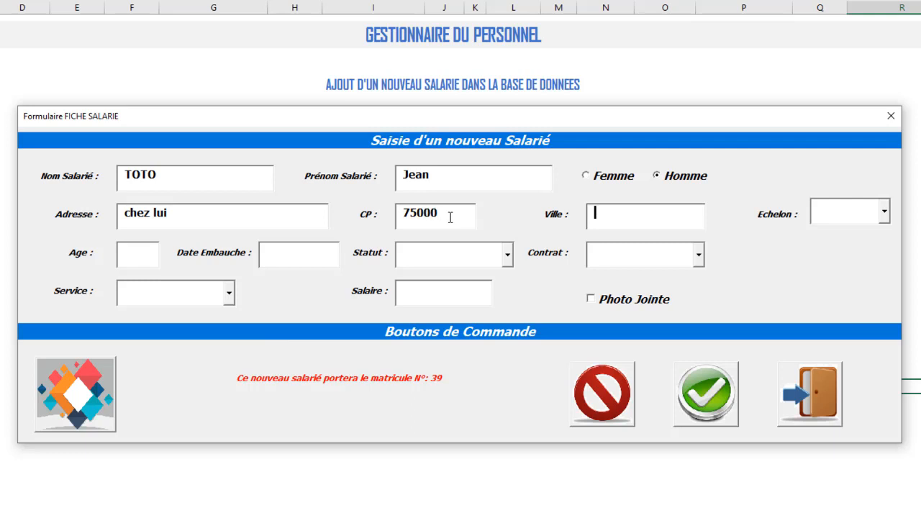
{"action": "type", "text": "Paris"}
{"action": "key", "text": "Tab"}
{"action": "left_click", "coordinate": [884, 215]}
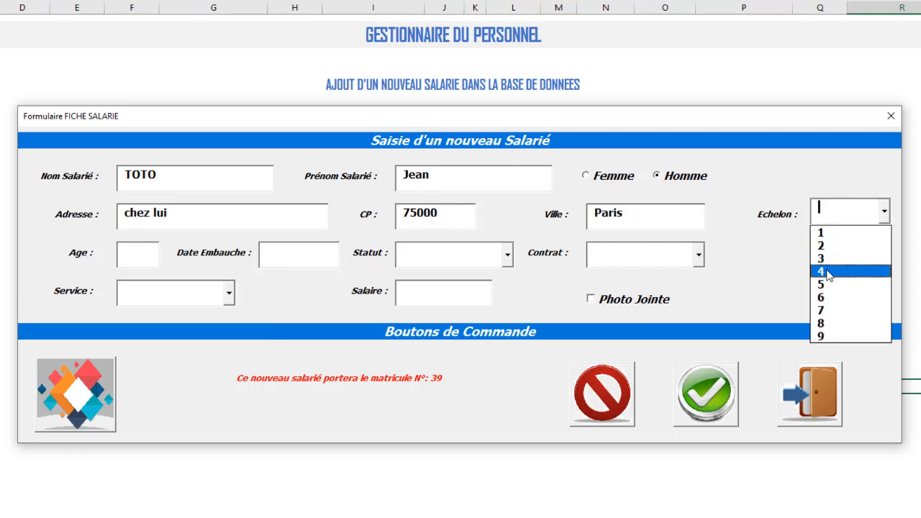
{"action": "left_click", "coordinate": [823, 269]}
Step: Set the new employee's age to 45 and the hire date to 02/01/2021
{"action": "left_click", "coordinate": [126, 257]}
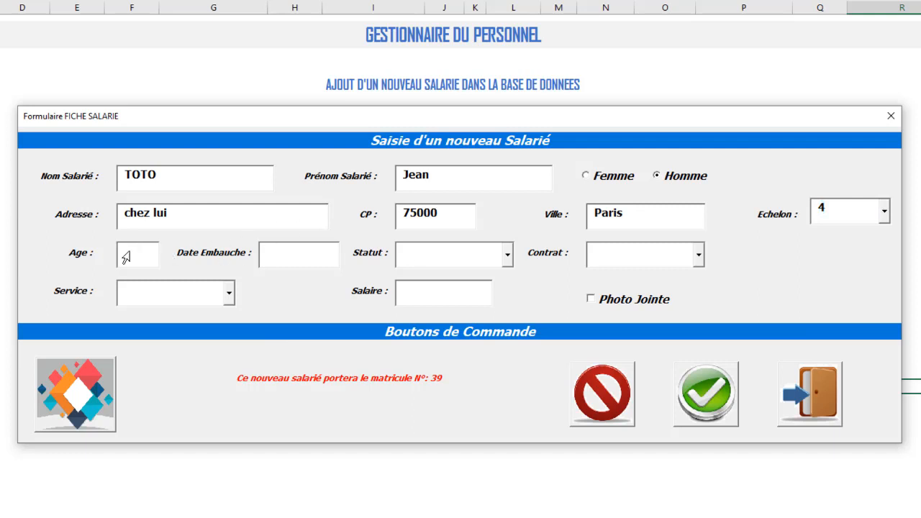
{"action": "type", "text": "45"}
{"action": "left_click", "coordinate": [271, 243]}
{"action": "type", "text": "02/01/20201"}
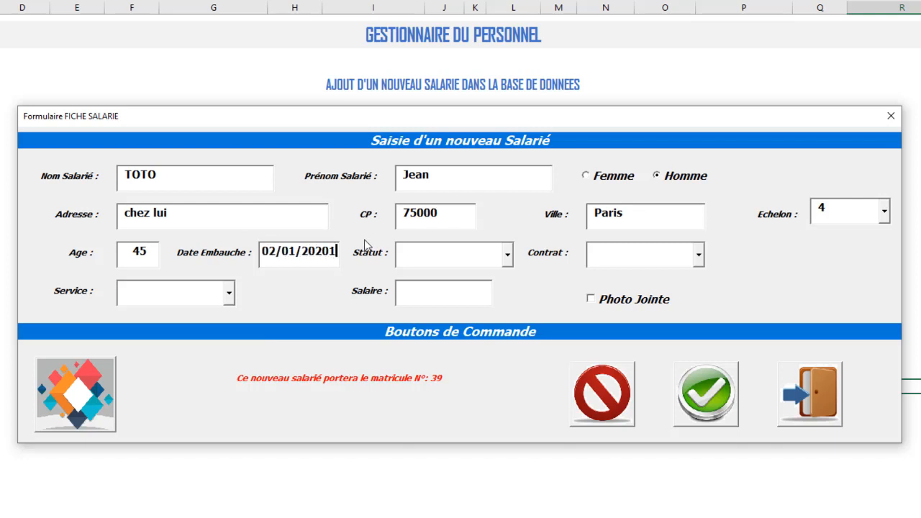
{"action": "key", "text": "BackSpace"}
{"action": "key", "text": "BackSpace"}
{"action": "type", "text": "1"}
{"action": "key", "text": "Tab"}
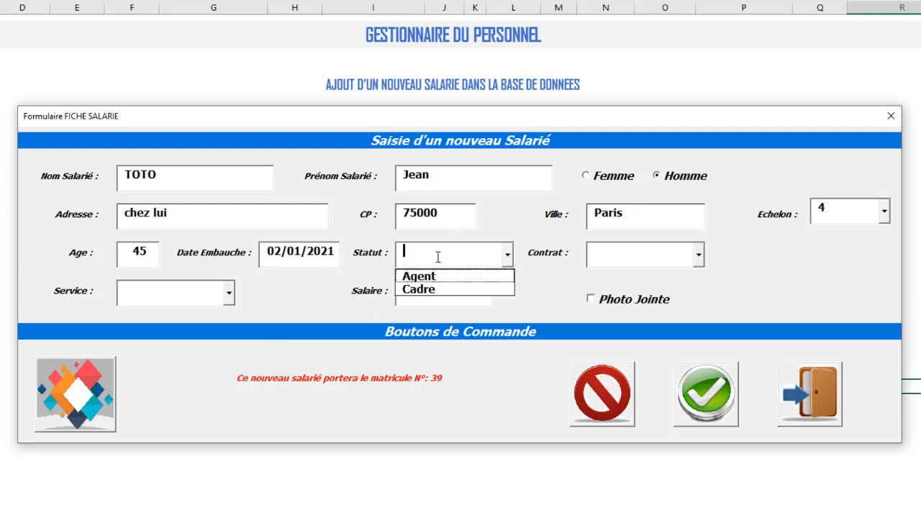
Step: Set the new employee's status to Agent, try the CDI contract and switch it to CDD
{"action": "left_click", "coordinate": [415, 278]}
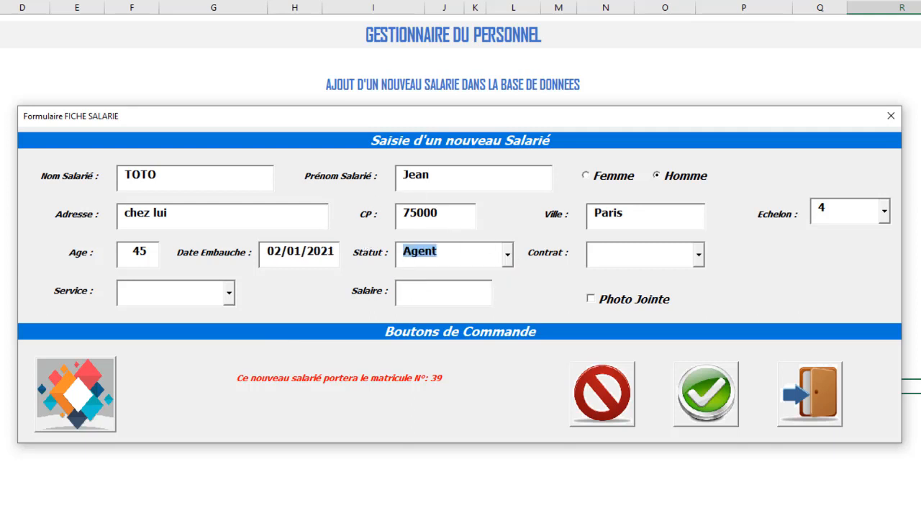
{"action": "left_click", "coordinate": [698, 253]}
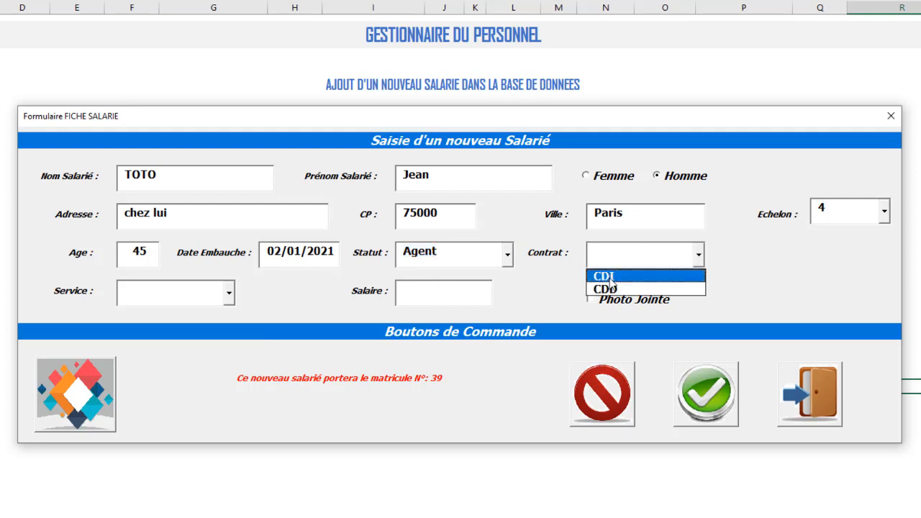
{"action": "left_click", "coordinate": [610, 279]}
{"action": "left_click", "coordinate": [698, 253]}
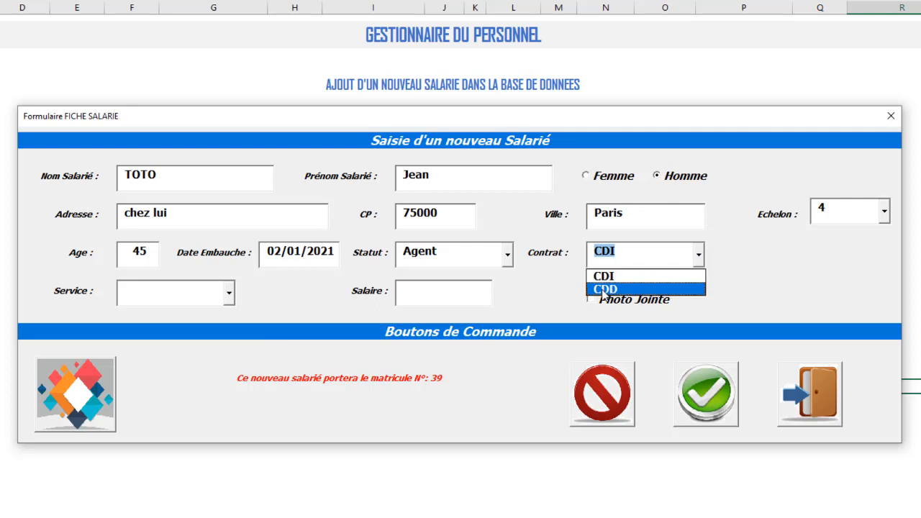
{"action": "left_click", "coordinate": [604, 289]}
{"action": "left_click", "coordinate": [848, 261]}
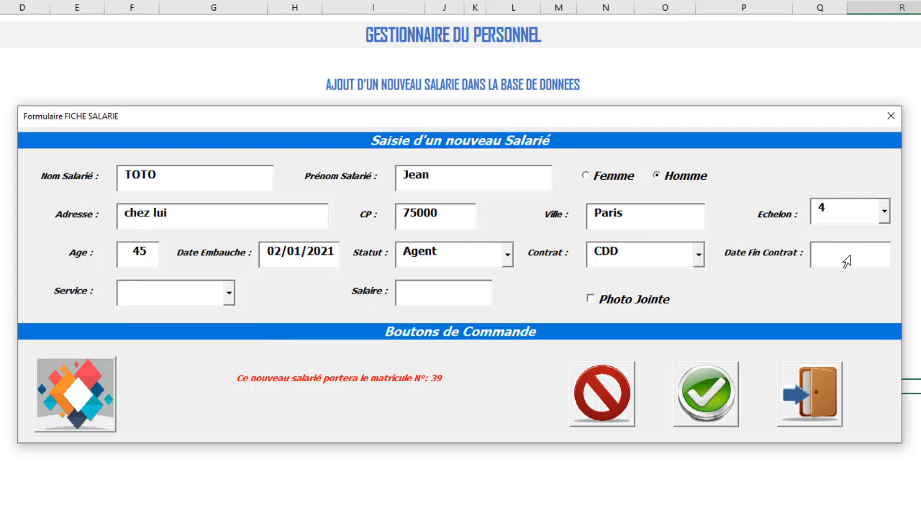
Step: Switch the contract to CDI and back to CDD, and enter 31/03/2021 as the contract end date
{"action": "left_click", "coordinate": [698, 254]}
{"action": "left_click", "coordinate": [620, 278]}
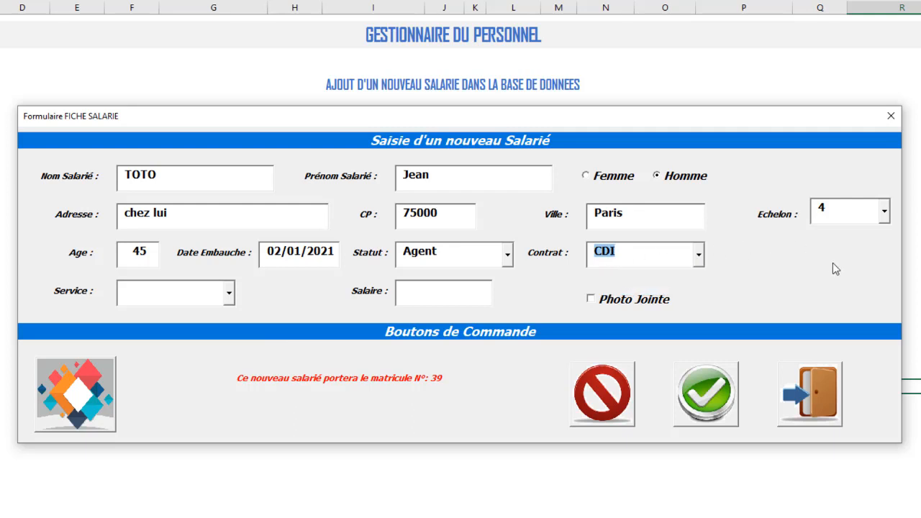
{"action": "left_click", "coordinate": [702, 261]}
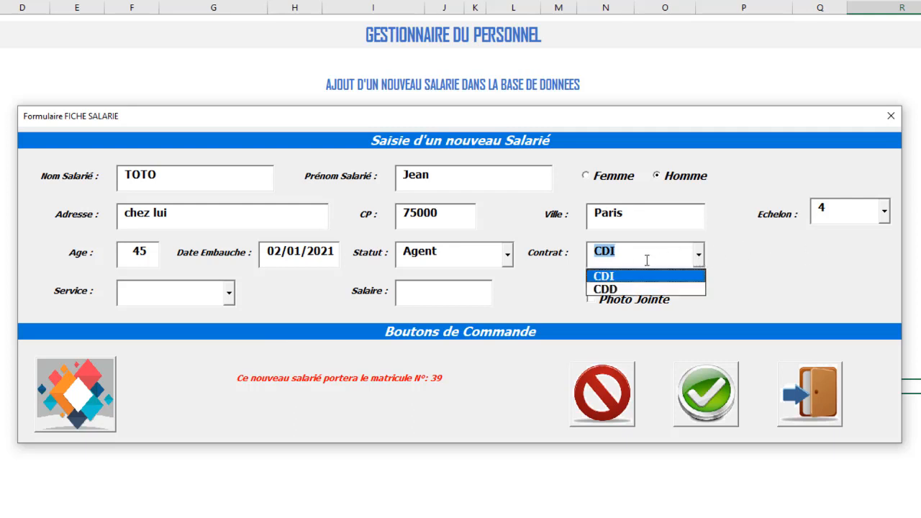
{"action": "left_click", "coordinate": [605, 286]}
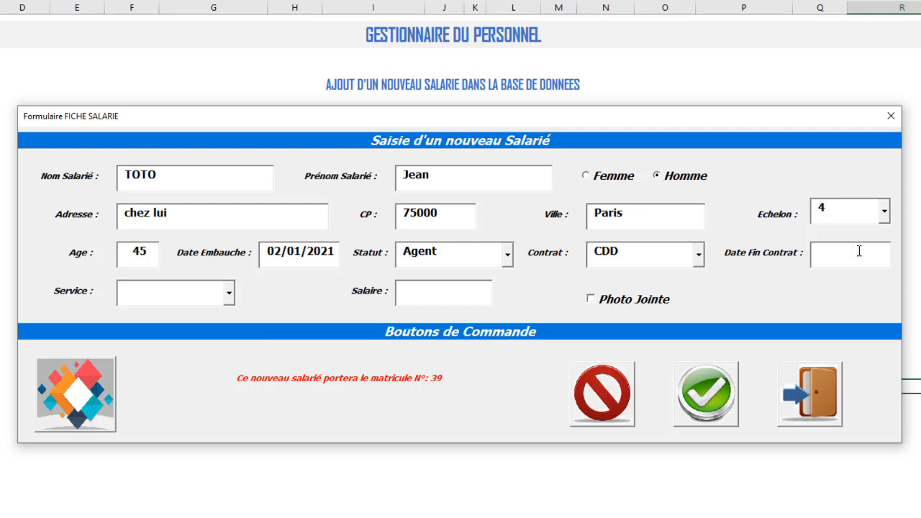
{"action": "type", "text": "31/03/2021"}
{"action": "key", "text": "Tab"}
Step: Assign the new employee to the Comptabilité service with a salary of 1856, and save the record
{"action": "left_click", "coordinate": [229, 292]}
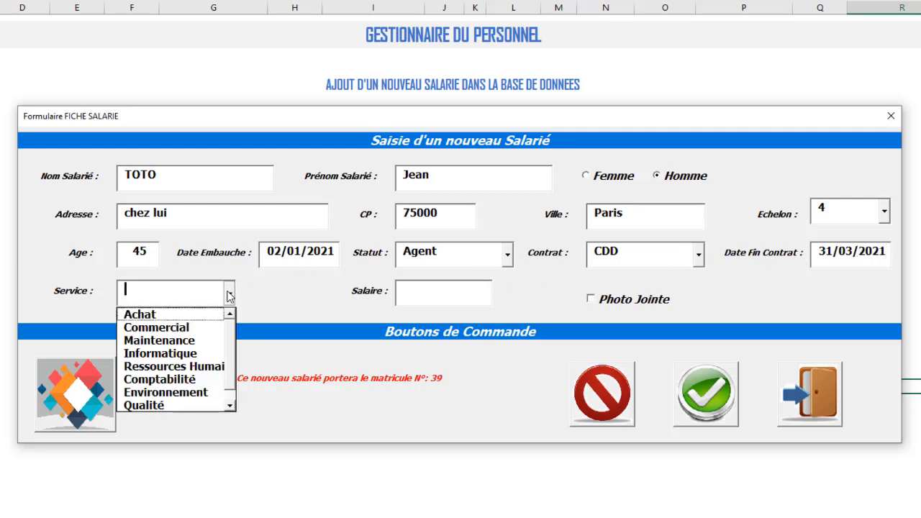
{"action": "left_click", "coordinate": [134, 381]}
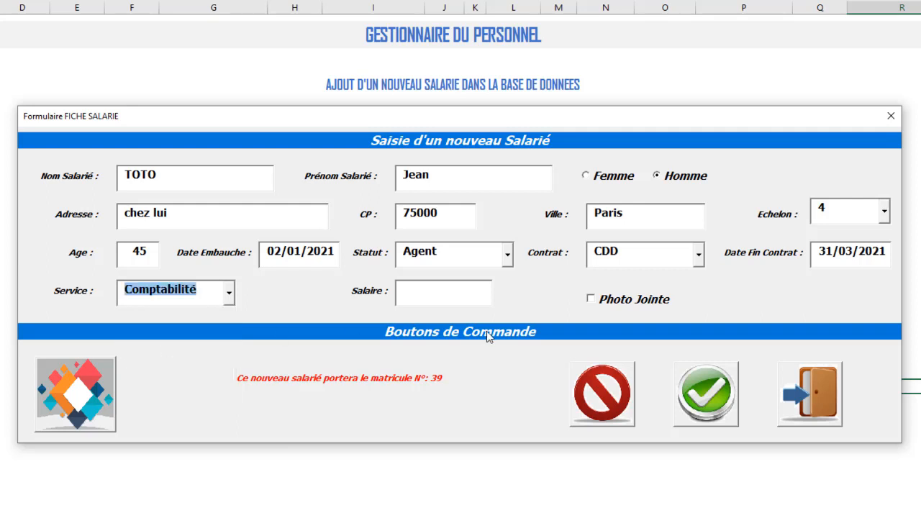
{"action": "key", "text": "Tab"}
{"action": "type", "text": "1856"}
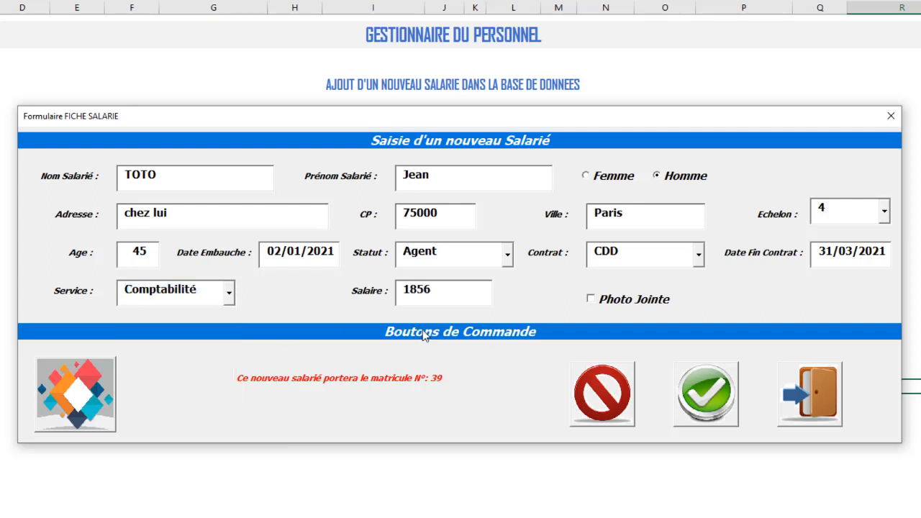
{"action": "key", "text": "Tab"}
{"action": "left_click", "coordinate": [706, 396]}
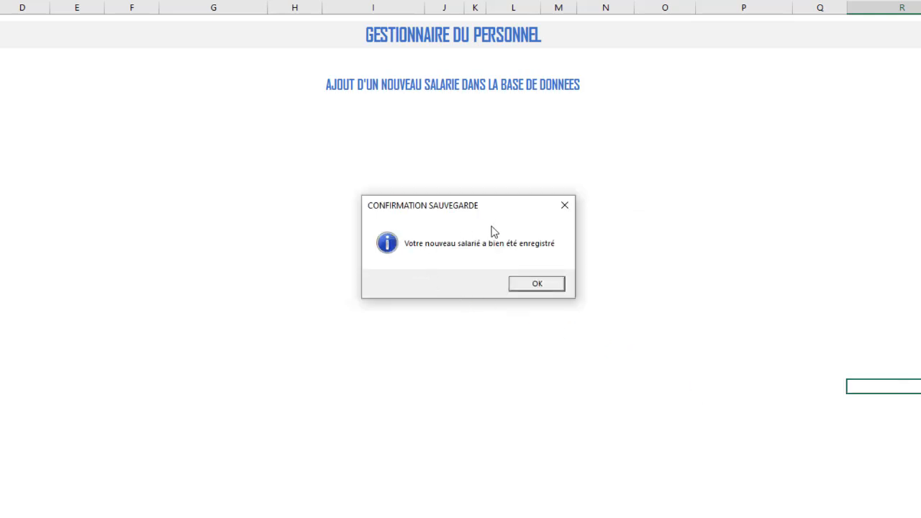
{"action": "left_click", "coordinate": [533, 286]}
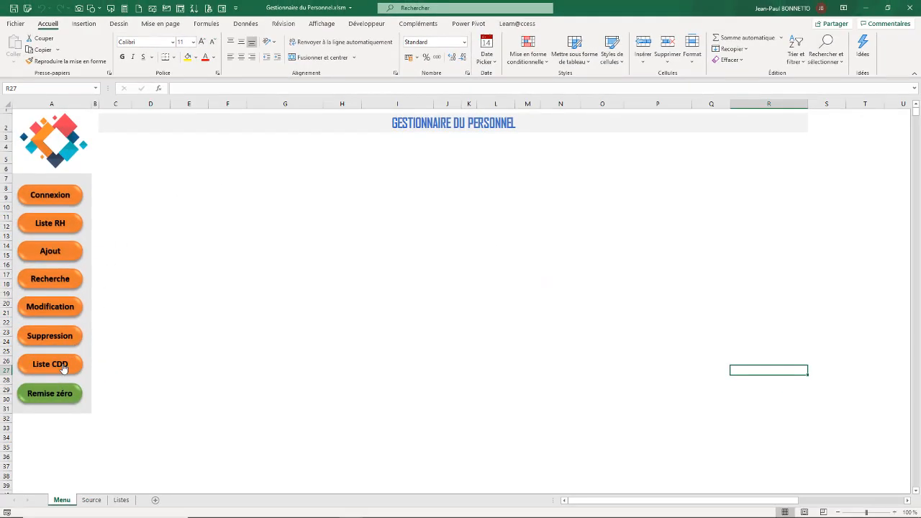
Step: Display the full employee list and select the newly added employee's row at its end
{"action": "left_click", "coordinate": [59, 229]}
{"action": "scroll", "coordinate": [272, 218], "scroll_direction": "down", "scroll_amount": 6}
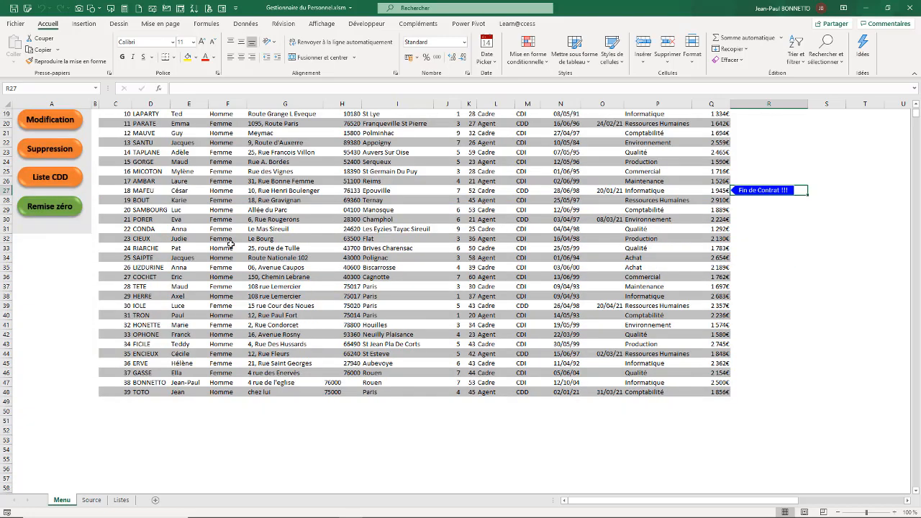
{"action": "left_click_drag", "start_coordinate": [119, 392], "coordinate": [705, 392]}
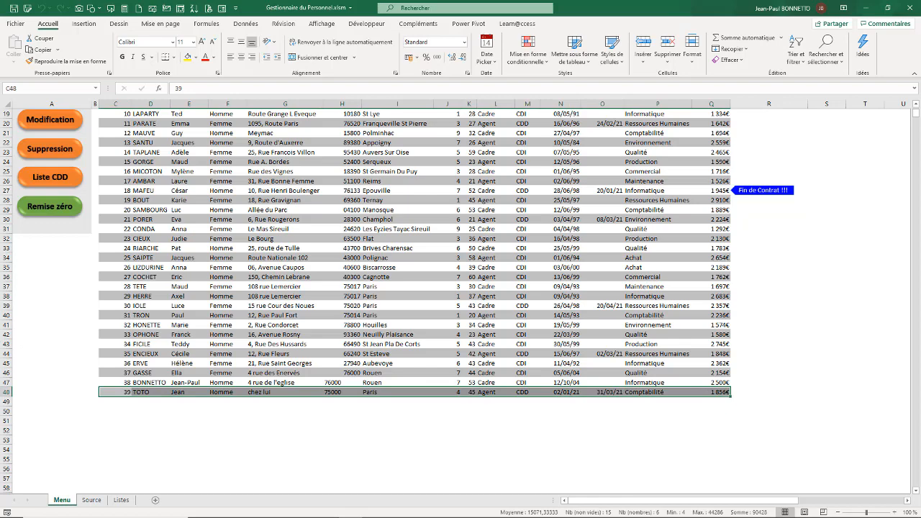
Step: Check the Source sheet for the new record by selecting the last row of employee data
{"action": "left_click", "coordinate": [91, 499]}
{"action": "scroll", "coordinate": [82, 227], "scroll_direction": "down", "scroll_amount": 6}
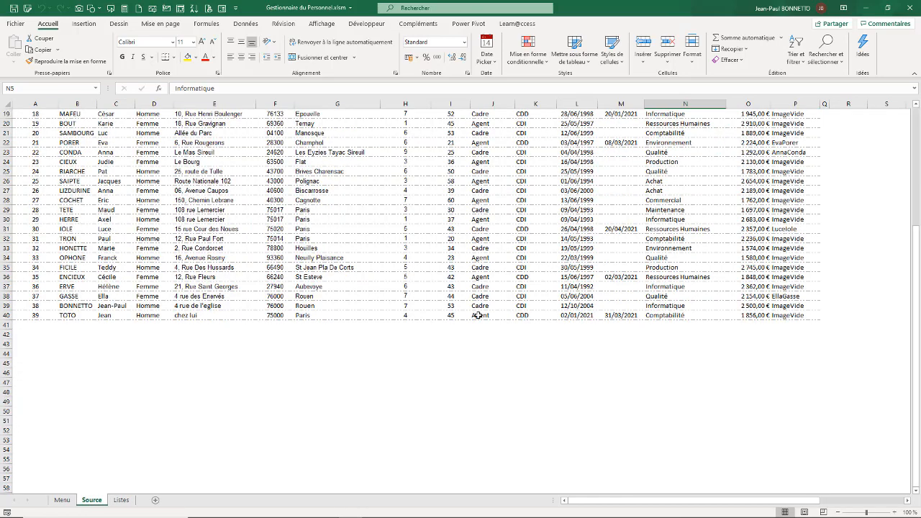
{"action": "left_click_drag", "start_coordinate": [27, 316], "coordinate": [795, 317]}
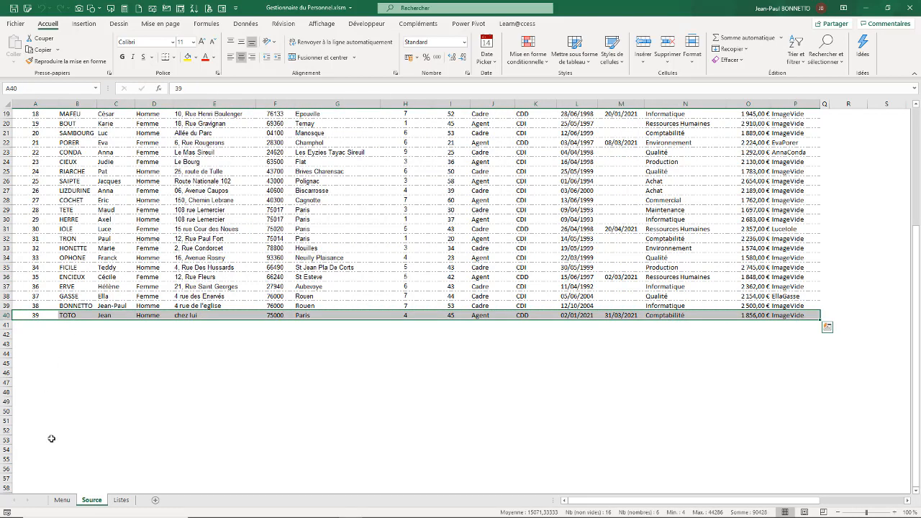
Step: Centre the contents of the Code postal column in the employee list on the Menu sheet
{"action": "left_click", "coordinate": [61, 500]}
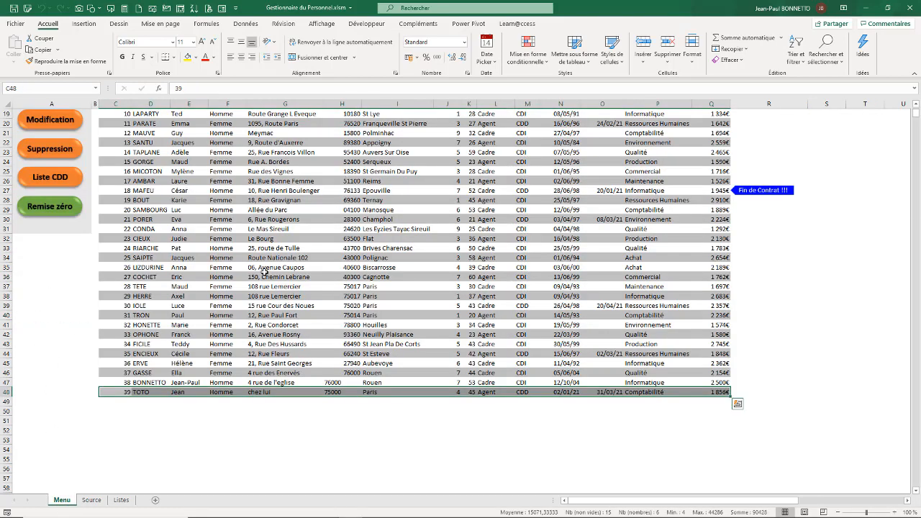
{"action": "left_click_drag", "start_coordinate": [265, 277], "coordinate": [264, 268]}
{"action": "scroll", "coordinate": [314, 224], "scroll_direction": "up", "scroll_amount": 6}
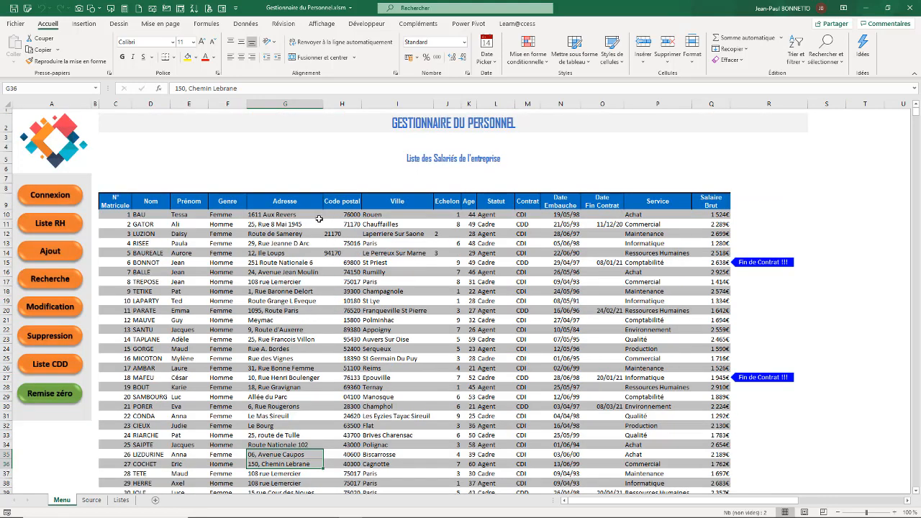
{"action": "left_click", "coordinate": [342, 105]}
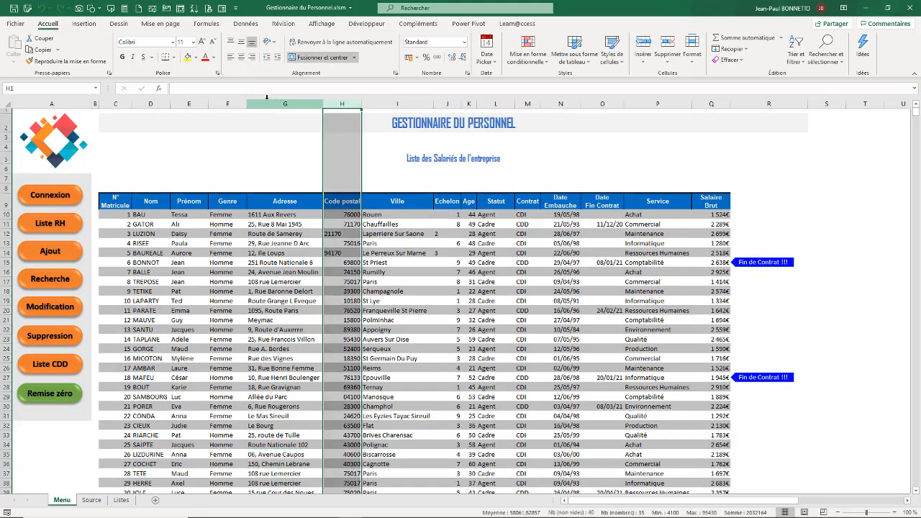
{"action": "left_click", "coordinate": [241, 56]}
{"action": "scroll", "coordinate": [215, 253], "scroll_direction": "down", "scroll_amount": 7}
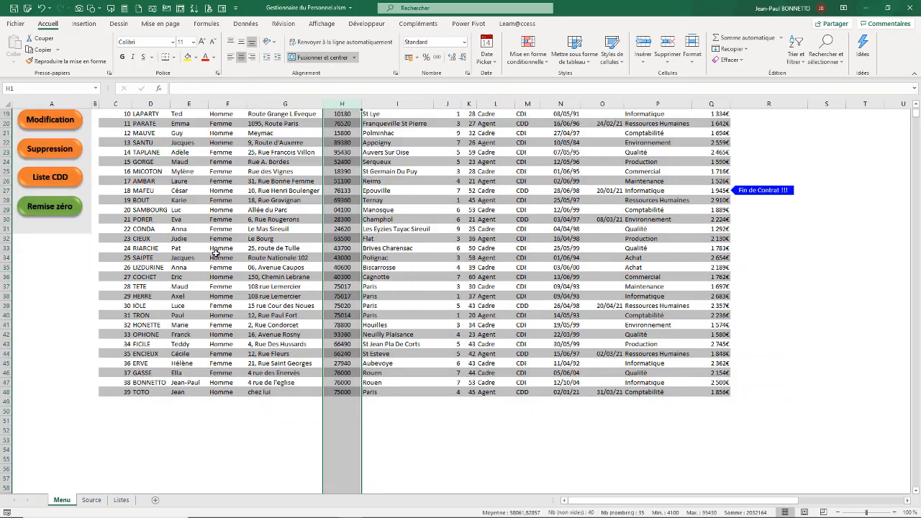
{"action": "left_click", "coordinate": [217, 235]}
{"action": "scroll", "coordinate": [261, 225], "scroll_direction": "up", "scroll_amount": 7}
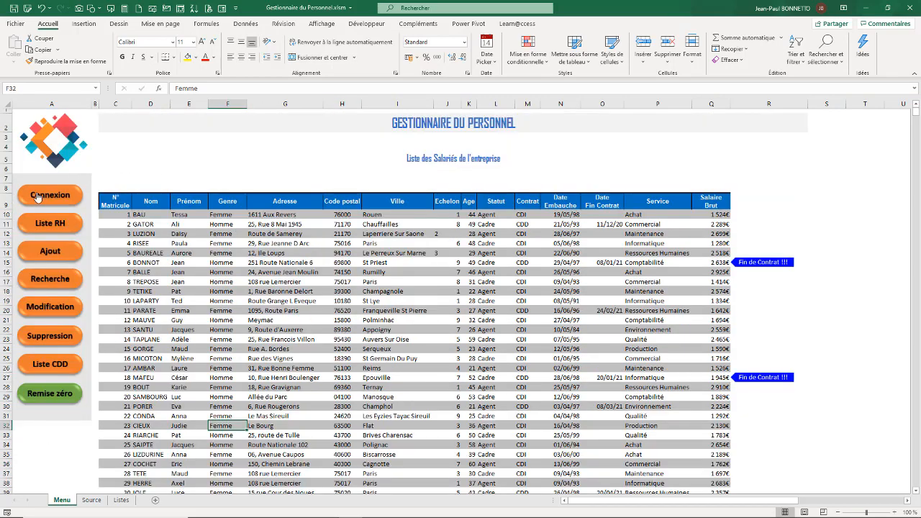
Step: Open the employee search form and look up employees by the initials t, l and p in turn
{"action": "left_click", "coordinate": [49, 280]}
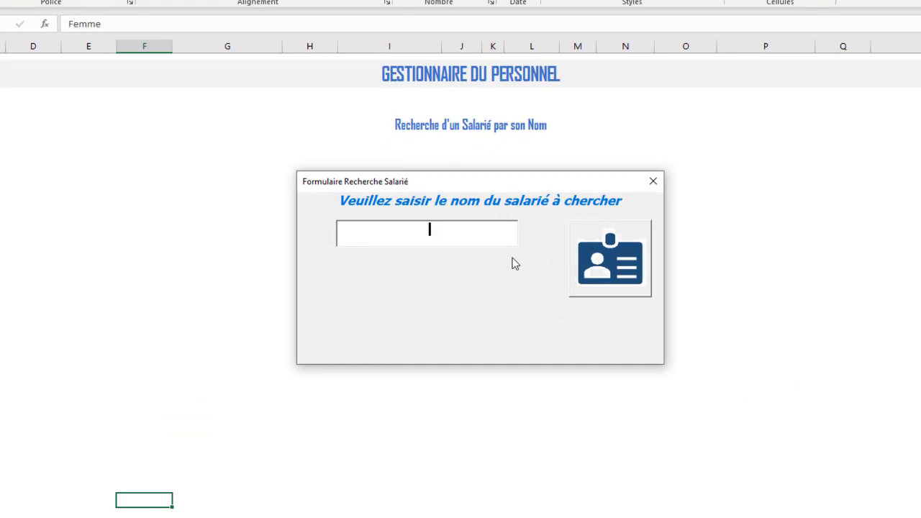
{"action": "type", "text": "t"}
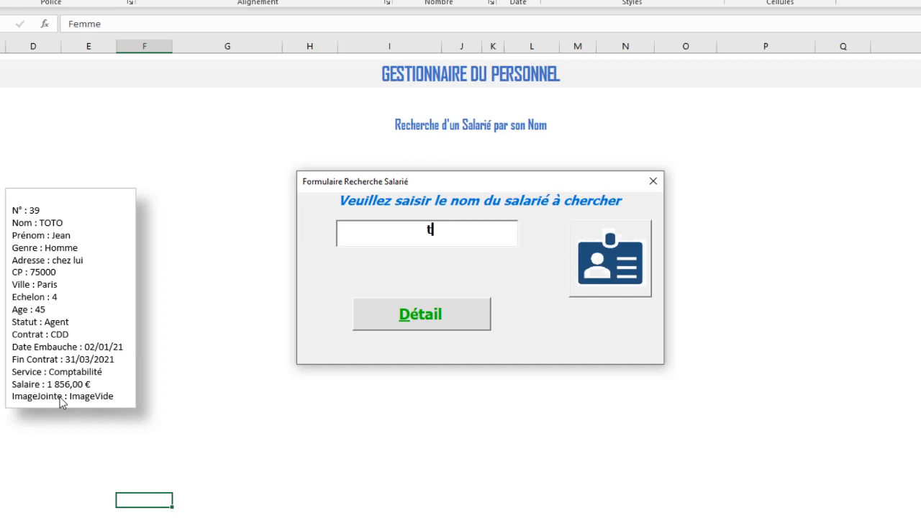
{"action": "key", "text": "BackSpace"}
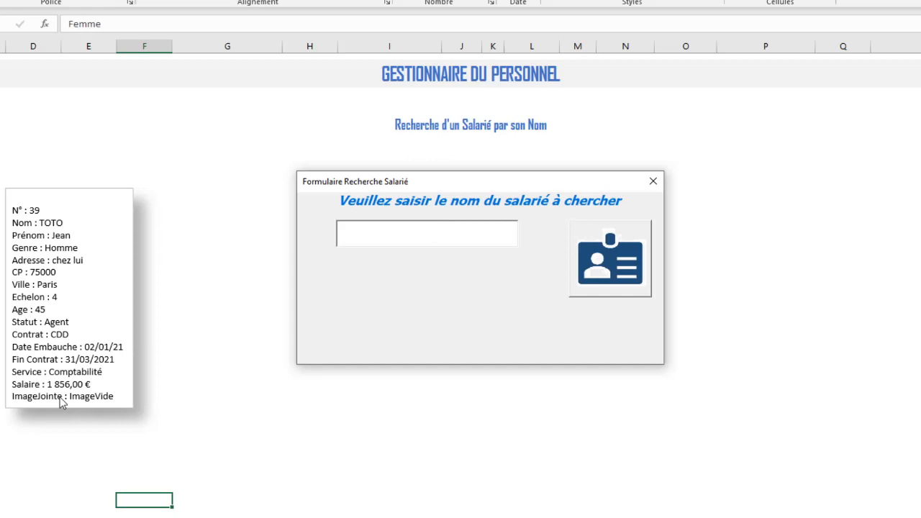
{"action": "type", "text": "l"}
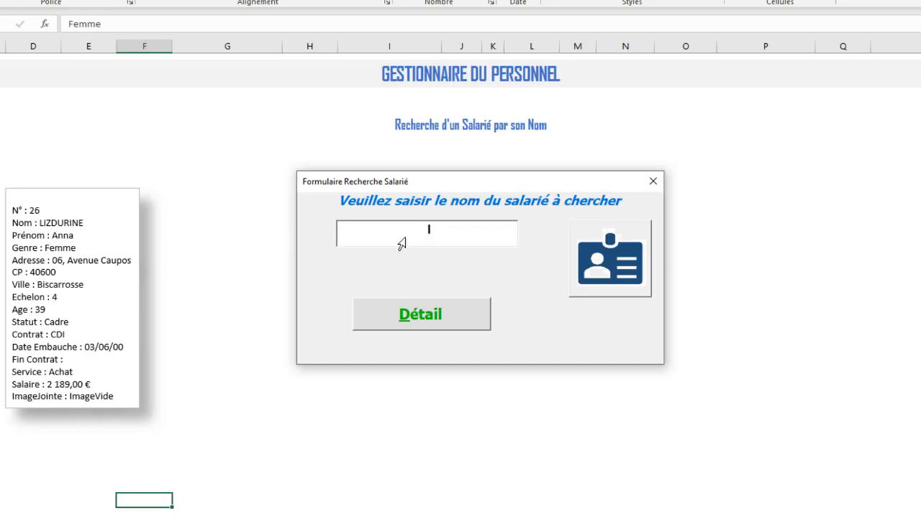
{"action": "key", "text": "BackSpace"}
{"action": "type", "text": "p"}
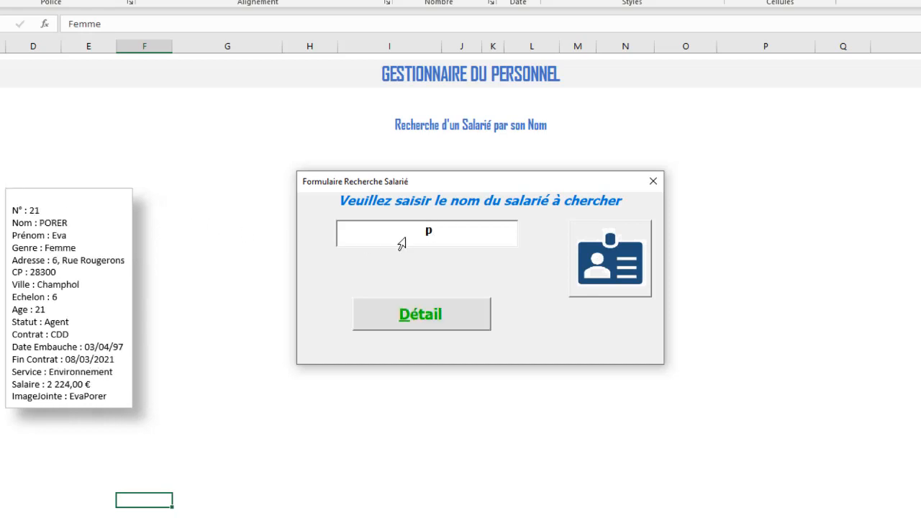
Step: Refine the name search with pa and po, view the detail card for pa, and close the search form
{"action": "type", "text": "a"}
{"action": "key", "text": "BackSpace"}
{"action": "type", "text": "o"}
{"action": "key", "text": "BackSpace"}
{"action": "type", "text": "a"}
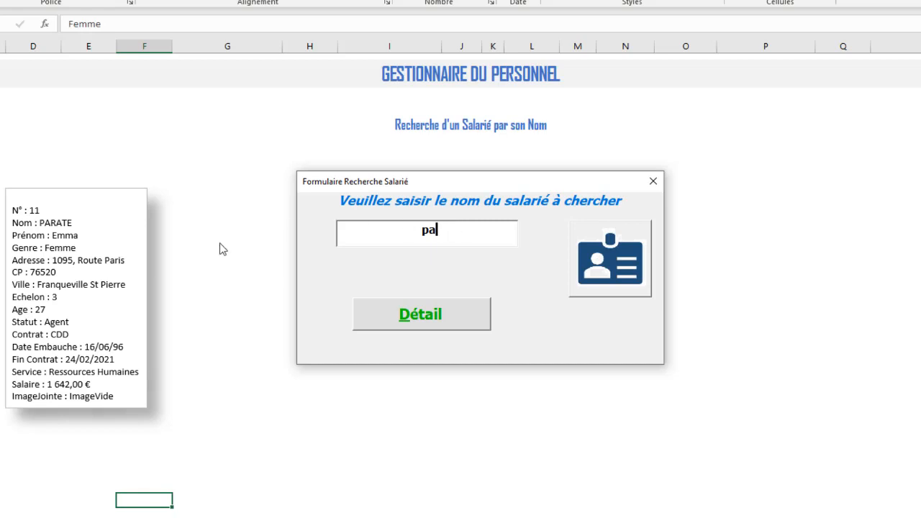
{"action": "left_click", "coordinate": [427, 315]}
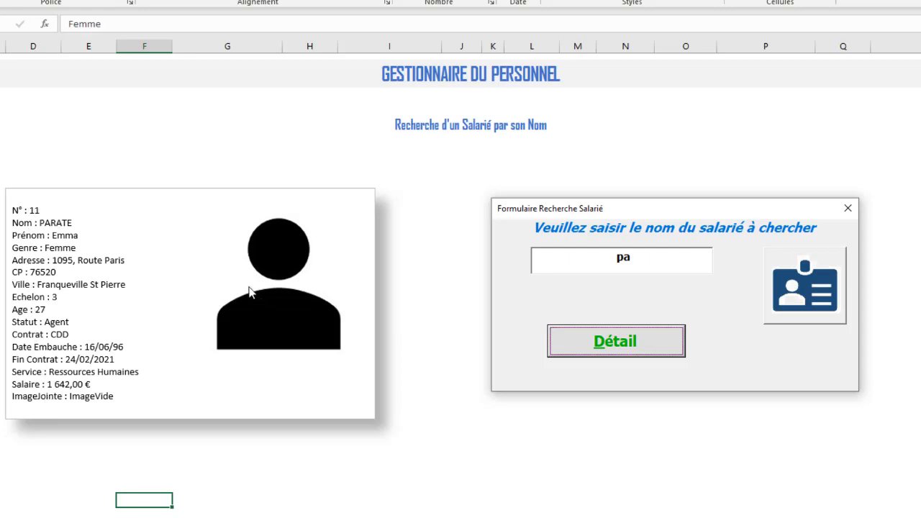
{"action": "left_click", "coordinate": [805, 291]}
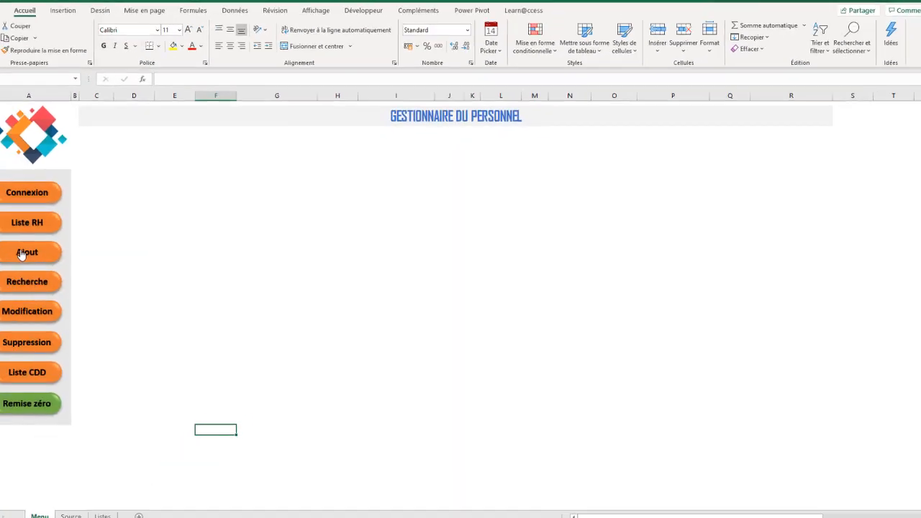
Step: Search for the employee whose name starts with tre, view the detail card with photo, and close the form
{"action": "left_click", "coordinate": [41, 280]}
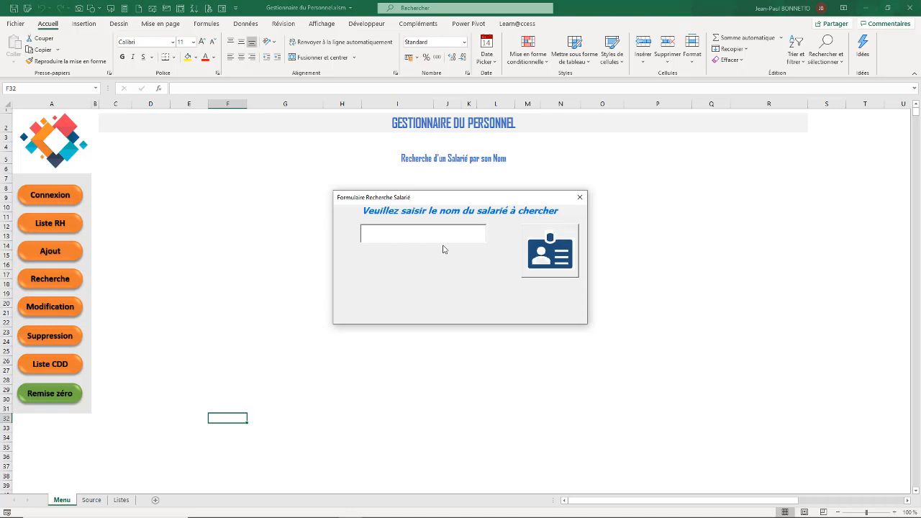
{"action": "type", "text": "tr"}
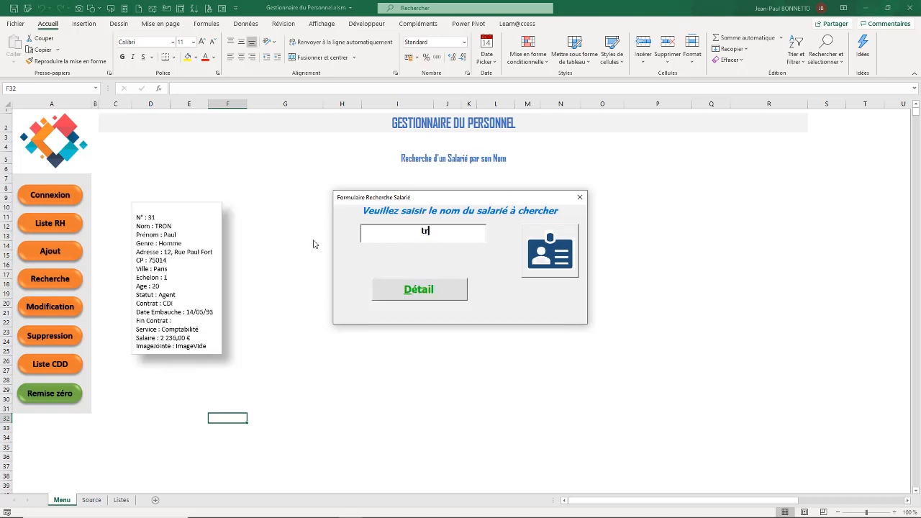
{"action": "type", "text": "e"}
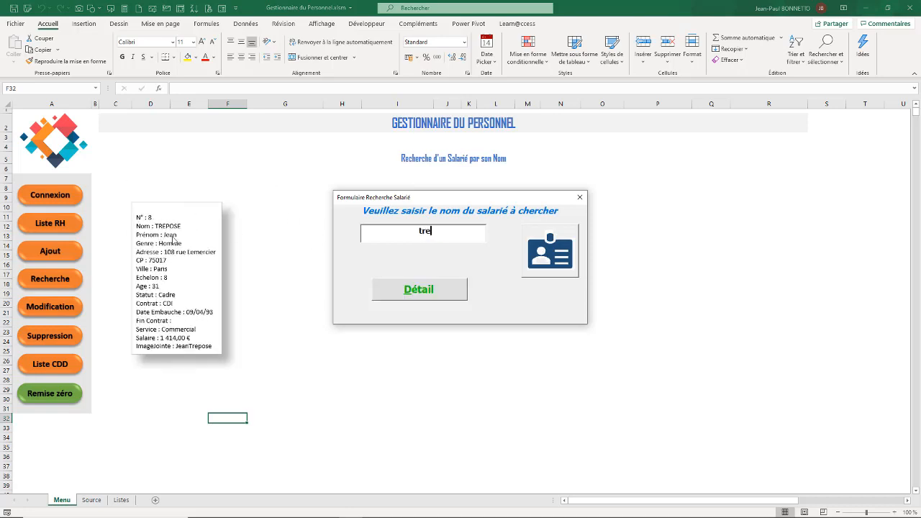
{"action": "left_click", "coordinate": [435, 288]}
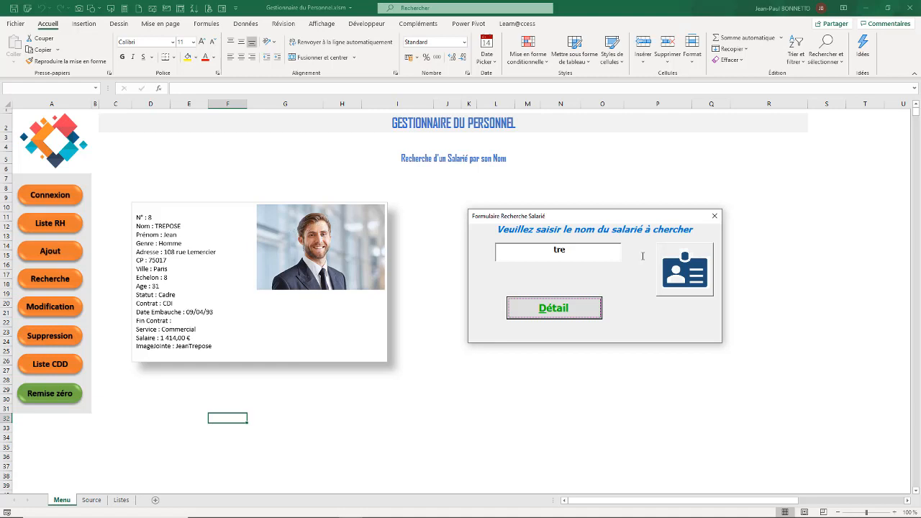
{"action": "left_click", "coordinate": [687, 279]}
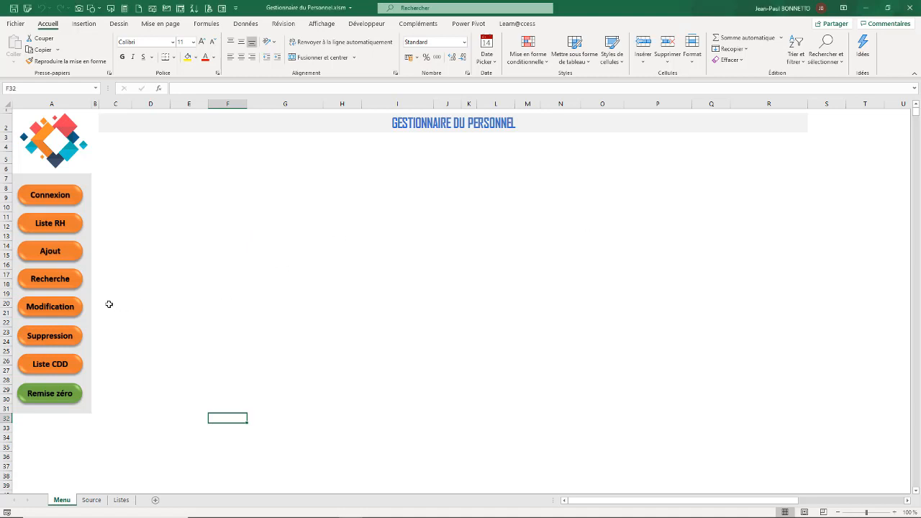
Step: Display the list of employees on CDD contracts
{"action": "left_click", "coordinate": [53, 364]}
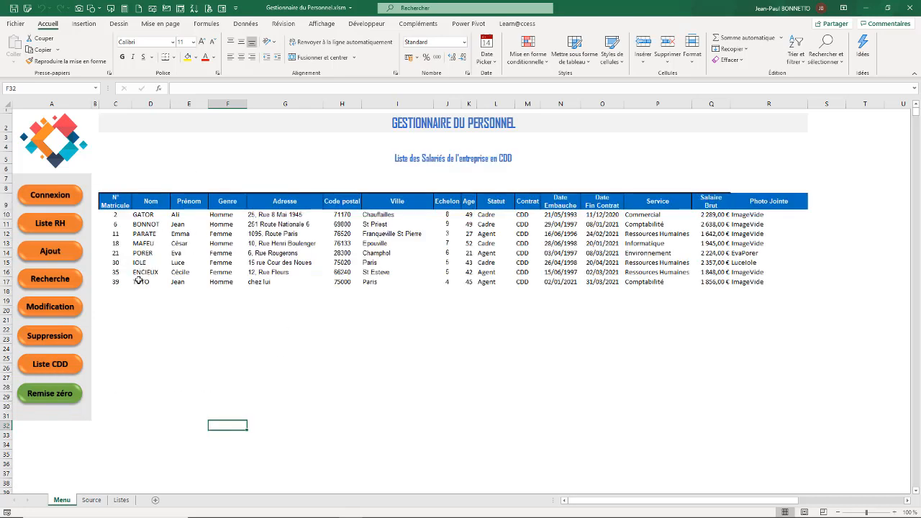
Step: Clear the CDD list from the display and open the information sheet of the last matricule for modification
{"action": "left_click_drag", "start_coordinate": [748, 282], "coordinate": [129, 278]}
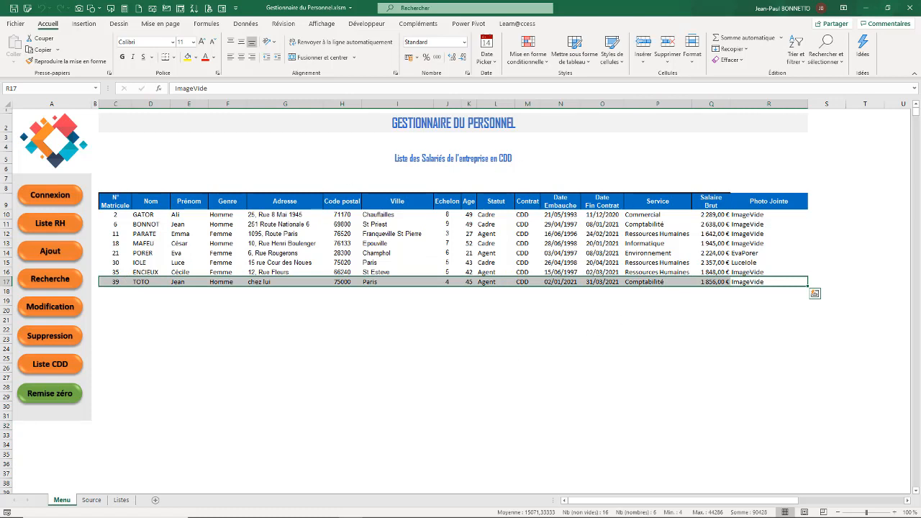
{"action": "left_click", "coordinate": [50, 393]}
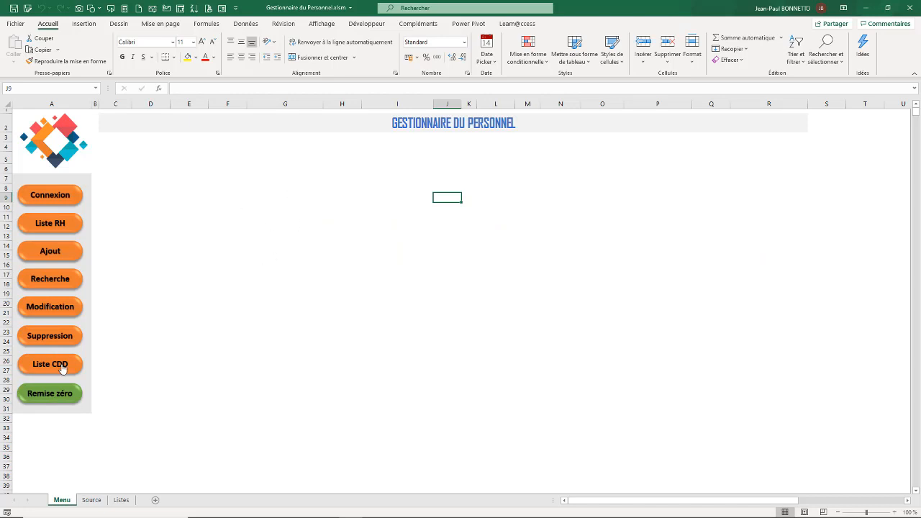
{"action": "left_click", "coordinate": [49, 310]}
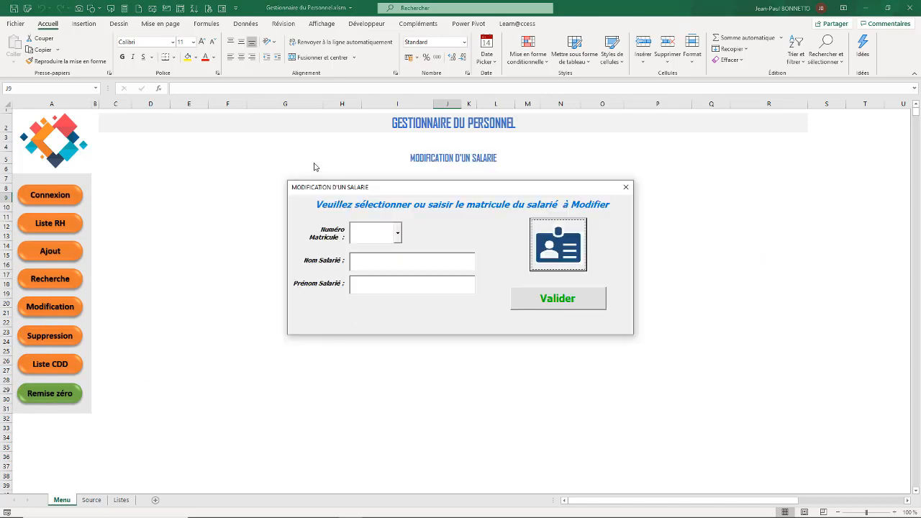
{"action": "left_click", "coordinate": [368, 240]}
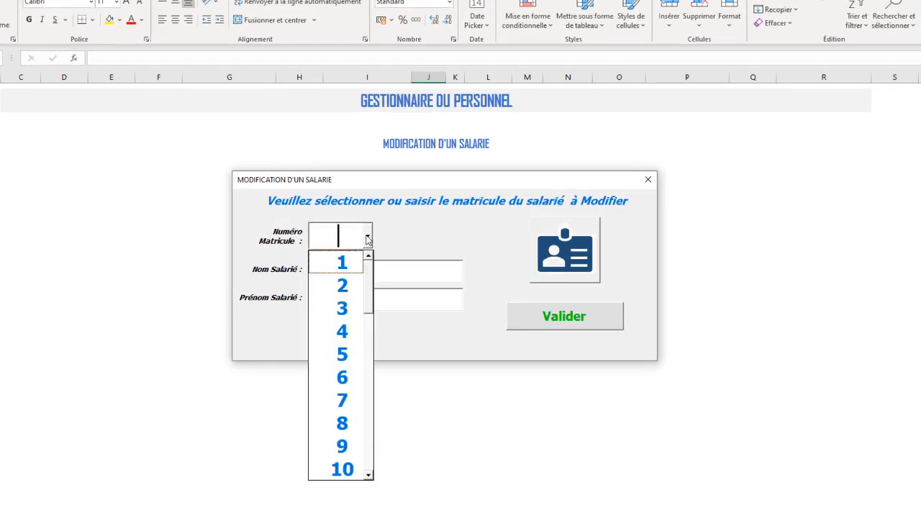
{"action": "left_click_drag", "start_coordinate": [369, 273], "coordinate": [366, 468]}
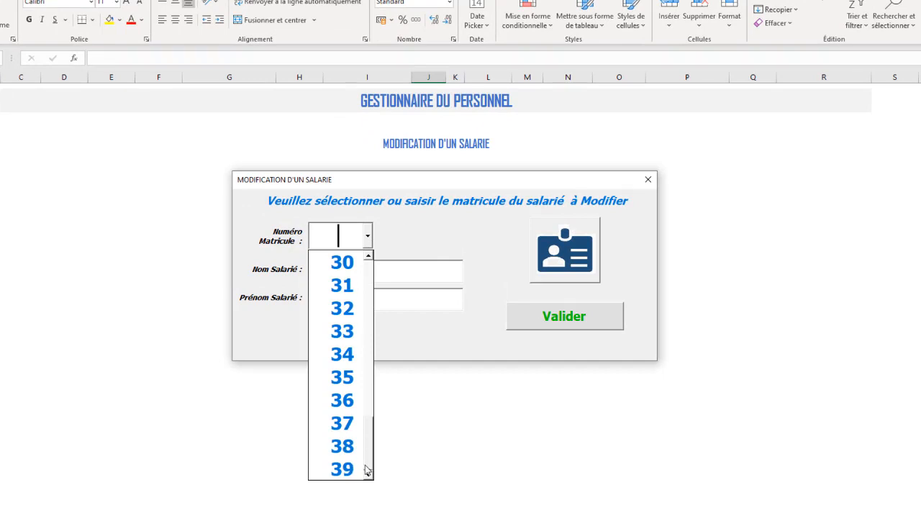
{"action": "left_click", "coordinate": [341, 469]}
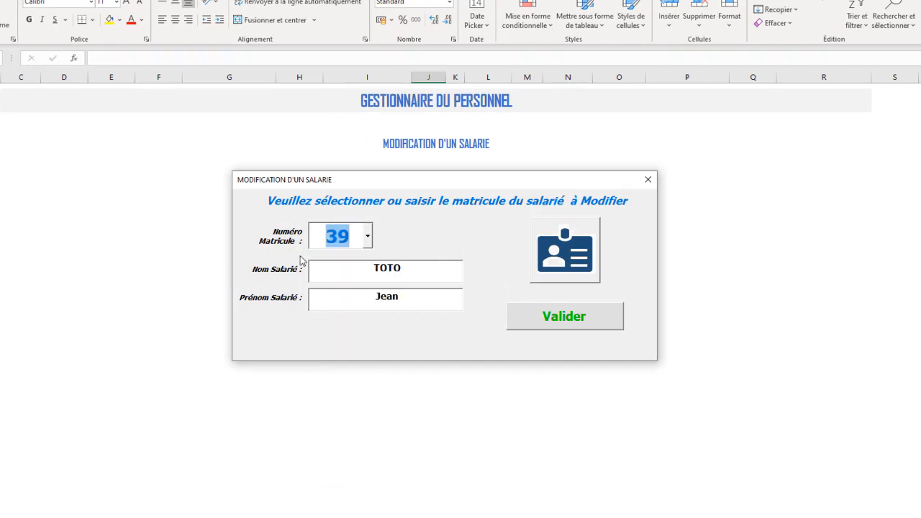
{"action": "left_click", "coordinate": [562, 314]}
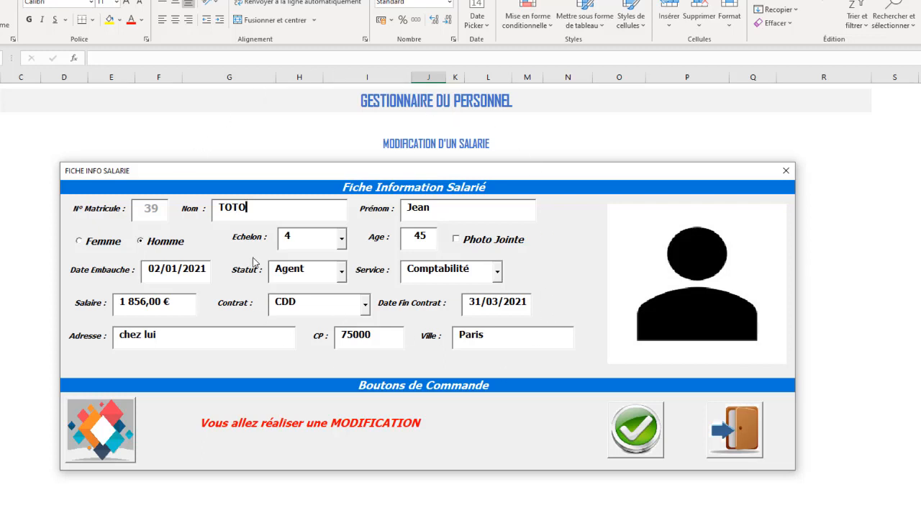
Step: Set the employee's Echelon to 5 and Date Fin Contrat to 31/05/2021, and confirm the modification
{"action": "left_click", "coordinate": [341, 238]}
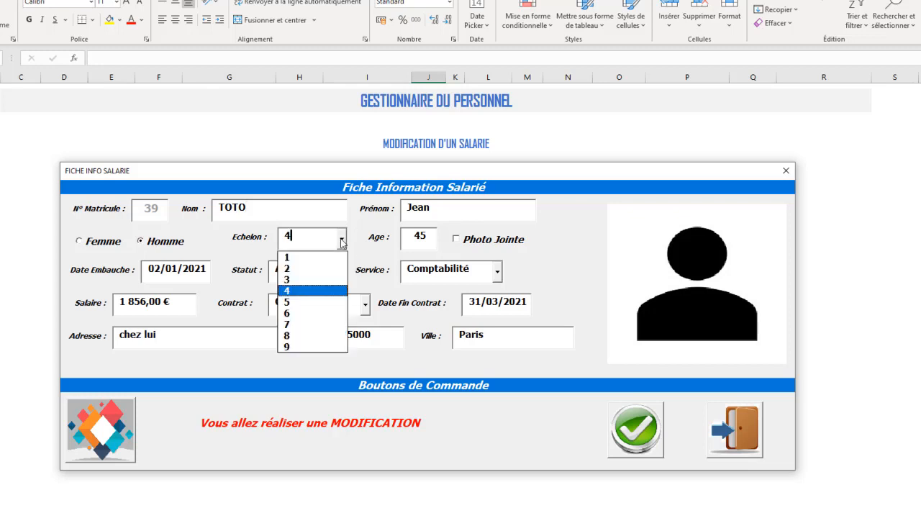
{"action": "left_click", "coordinate": [311, 293]}
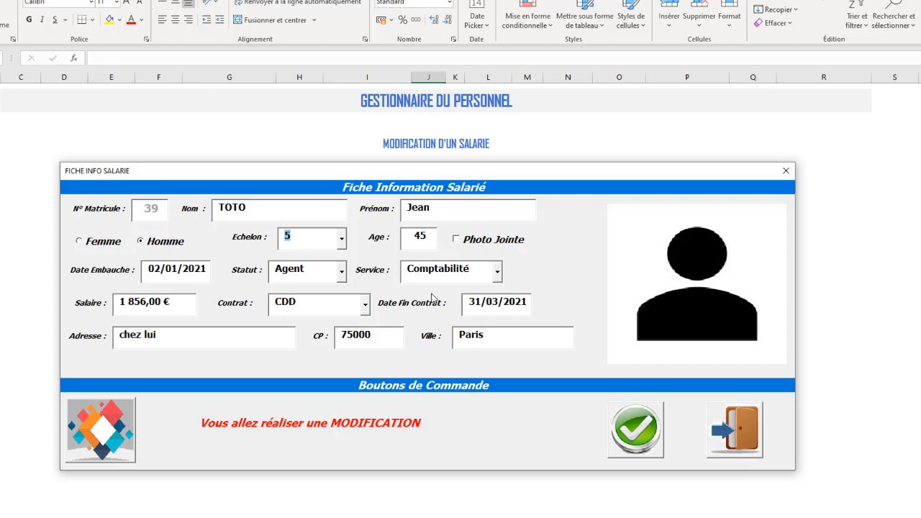
{"action": "double_click", "coordinate": [500, 301]}
{"action": "left_click", "coordinate": [501, 302]}
{"action": "key", "text": "BackSpace"}
{"action": "type", "text": "5"}
{"action": "left_click", "coordinate": [640, 438]}
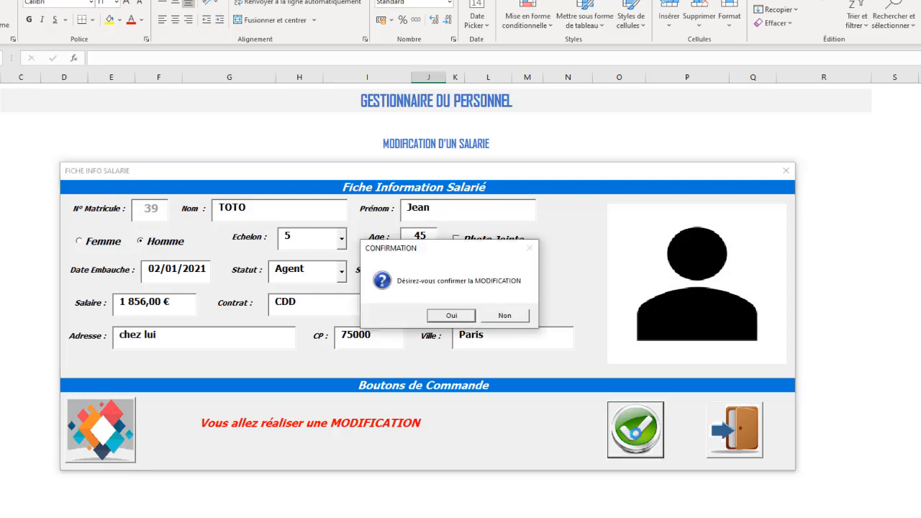
{"action": "left_click", "coordinate": [453, 316]}
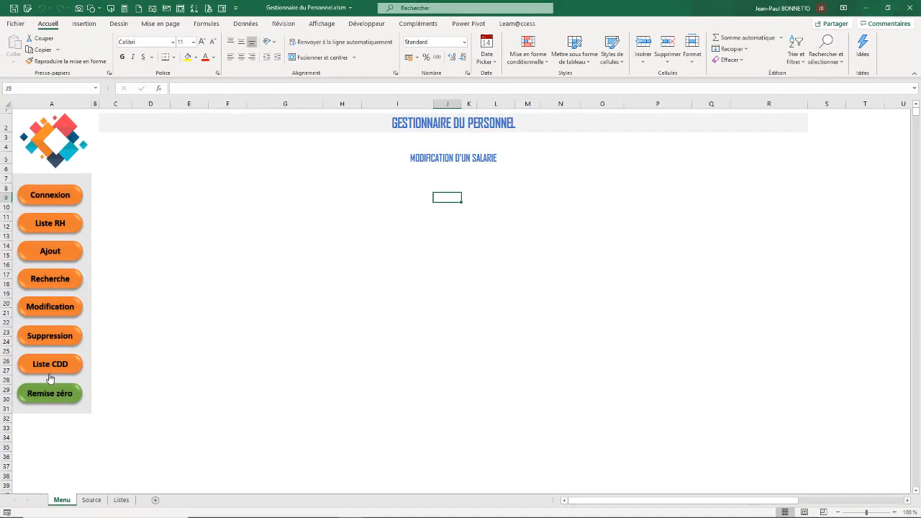
Step: Search for the modified employee with the name initials to, check the details, and close the search form
{"action": "left_click", "coordinate": [44, 285]}
{"action": "type", "text": "to"}
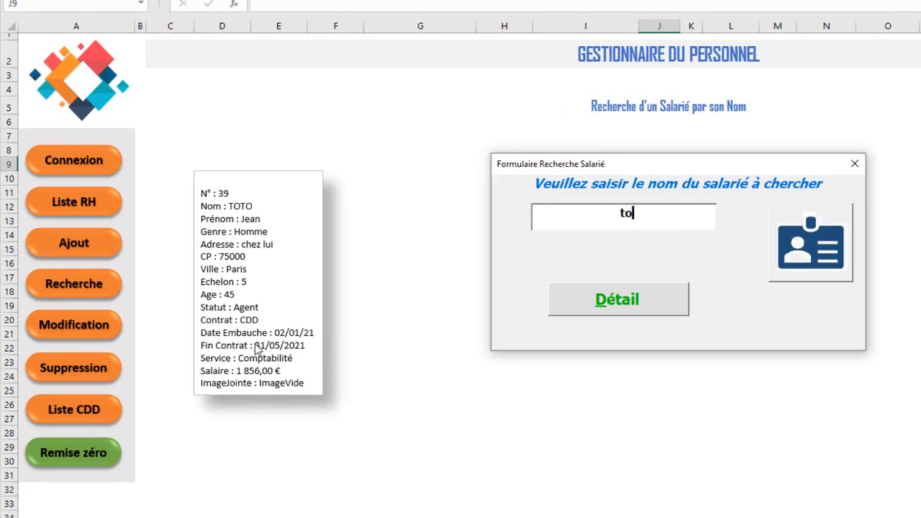
{"action": "left_click", "coordinate": [853, 167]}
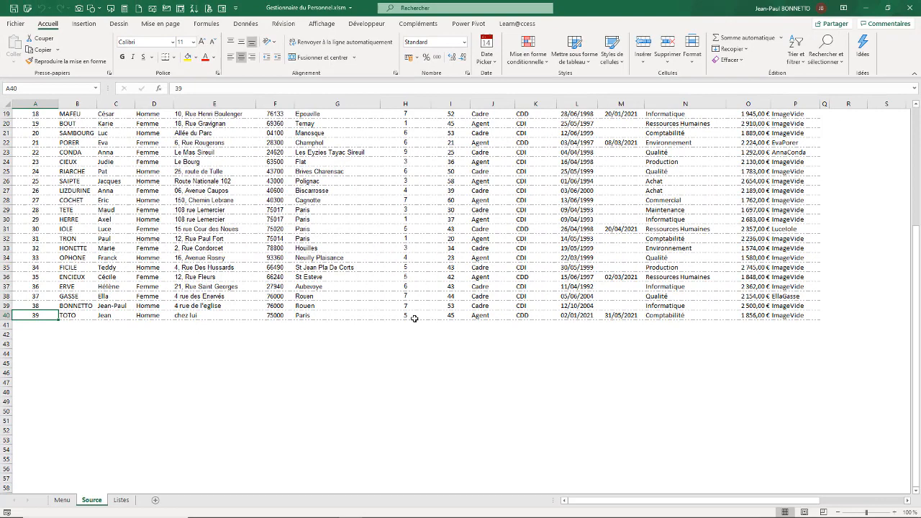
Step: Check the employee's Echelon and contract end date in the last row of the Source sheet, and return to the Menu sheet
{"action": "left_click", "coordinate": [417, 315]}
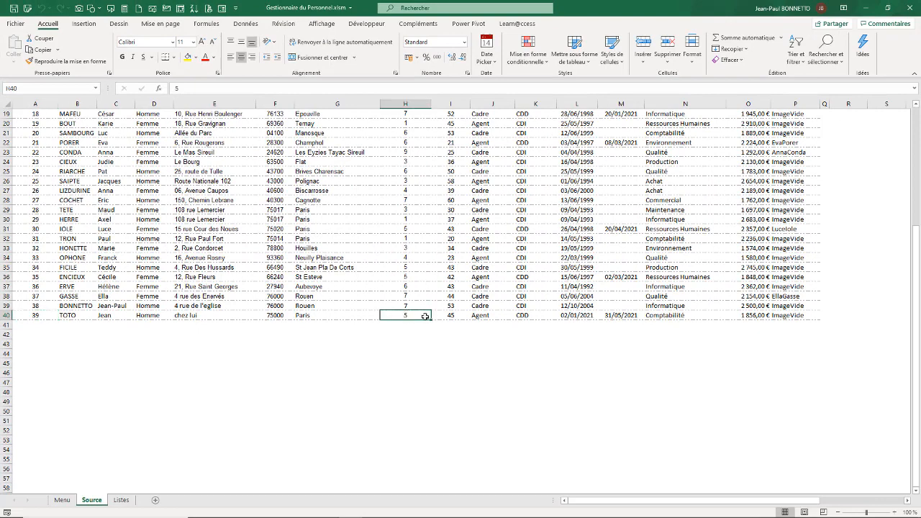
{"action": "left_click", "coordinate": [629, 317]}
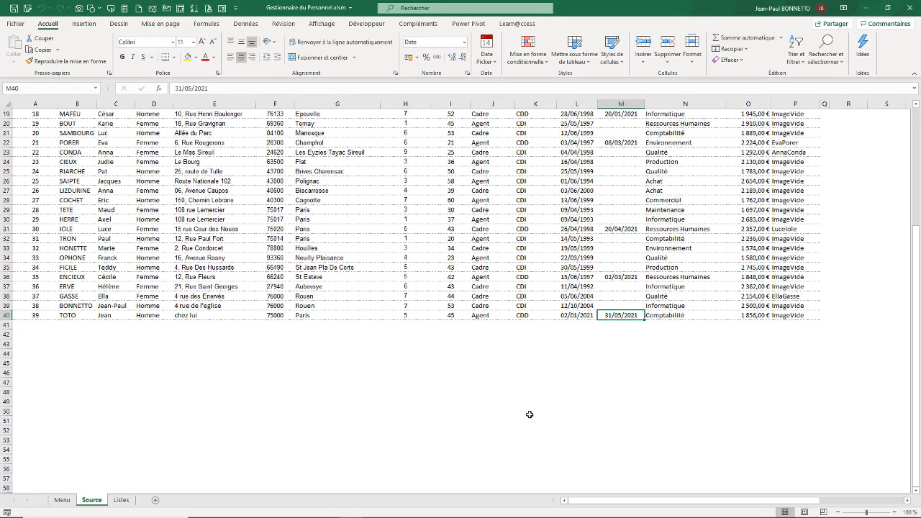
{"action": "left_click", "coordinate": [62, 499]}
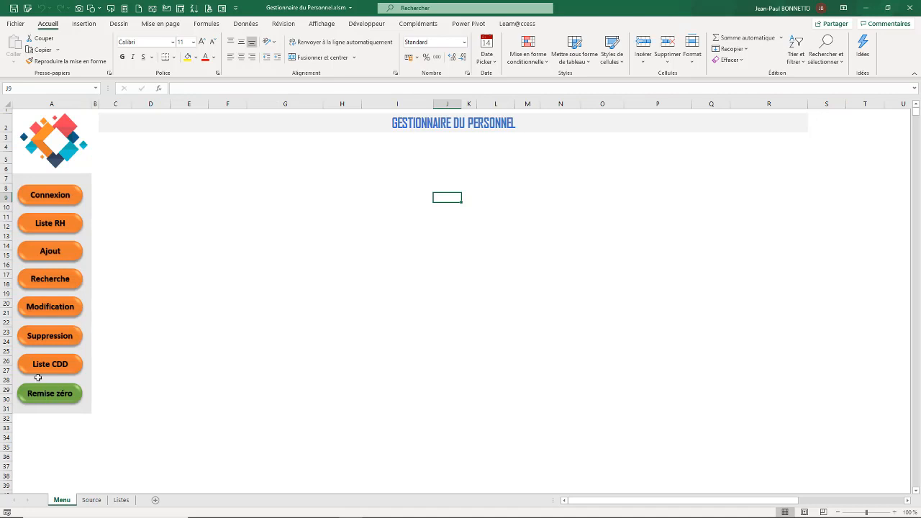
Step: Try to delete the employee with the last matricule, confirming the suppression, and close the information sheet
{"action": "left_click", "coordinate": [51, 333]}
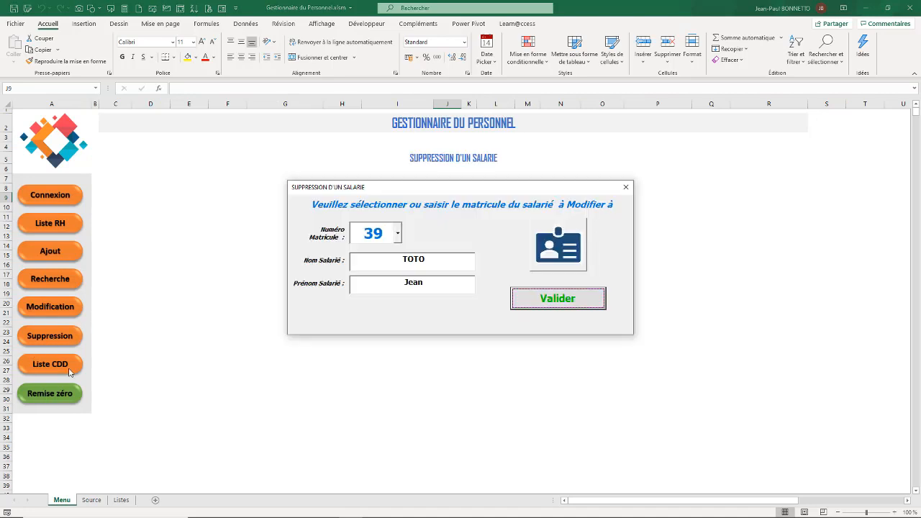
{"action": "left_click", "coordinate": [399, 234]}
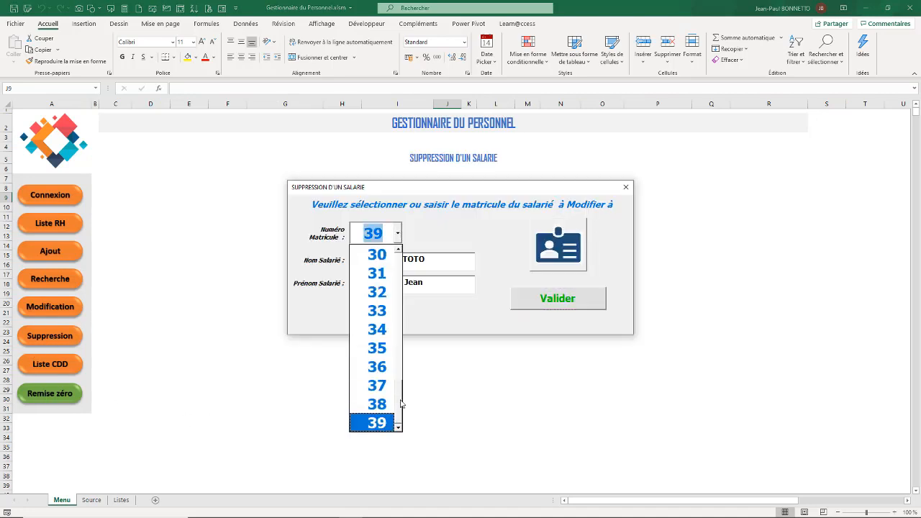
{"action": "mouse_move", "coordinate": [397, 395]}
{"action": "left_mouse_down"}
{"action": "mouse_move", "coordinate": [396, 365]}
{"action": "mouse_move", "coordinate": [397, 396]}
{"action": "left_mouse_up"}
{"action": "left_click", "coordinate": [376, 423]}
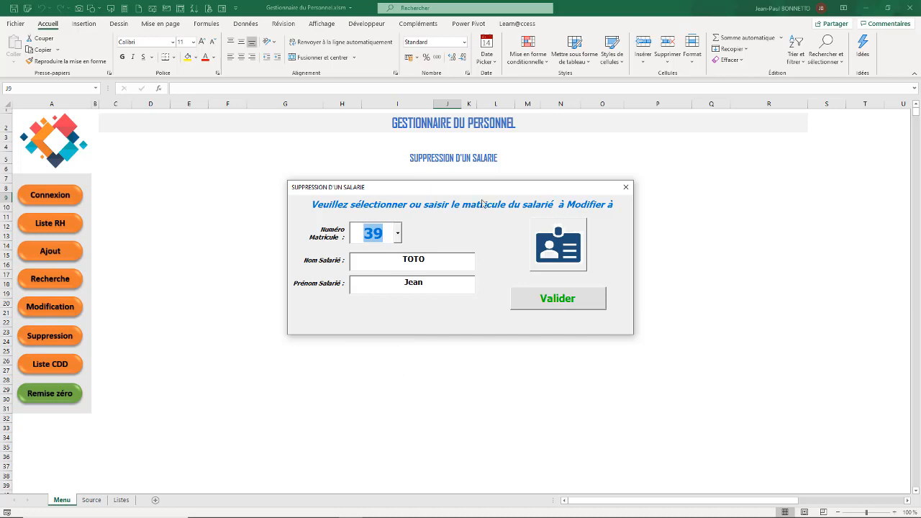
{"action": "left_click", "coordinate": [558, 300]}
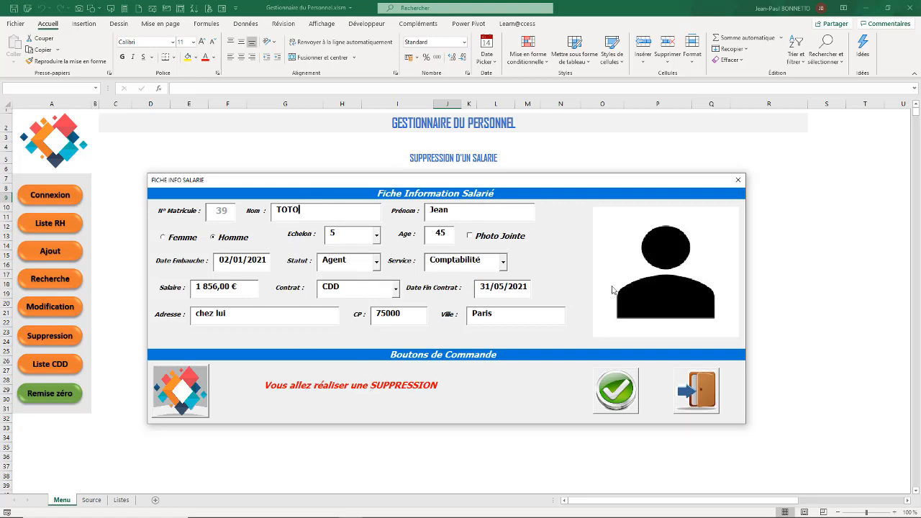
{"action": "left_click", "coordinate": [620, 391]}
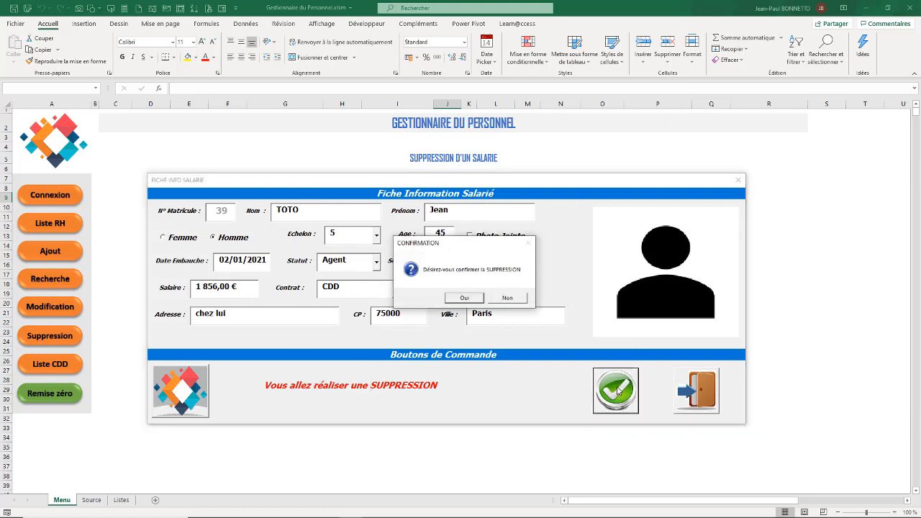
{"action": "left_click", "coordinate": [462, 297]}
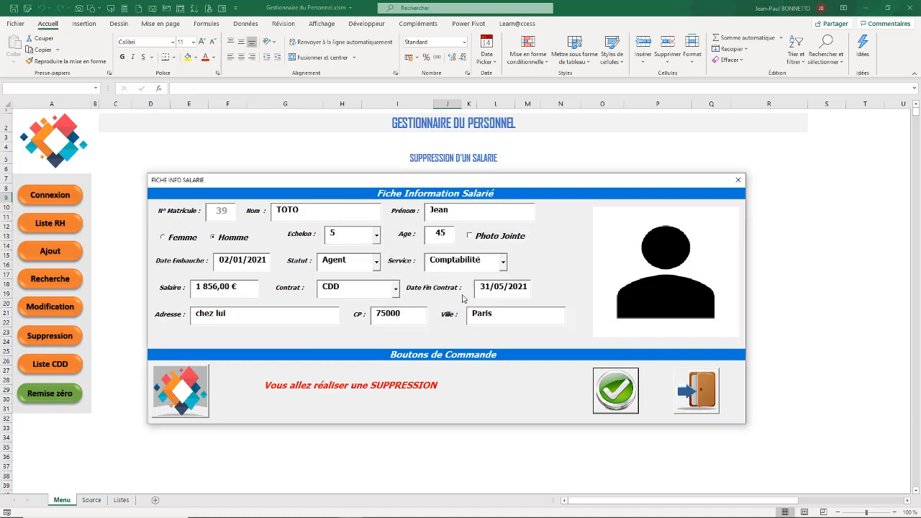
{"action": "left_click", "coordinate": [692, 385]}
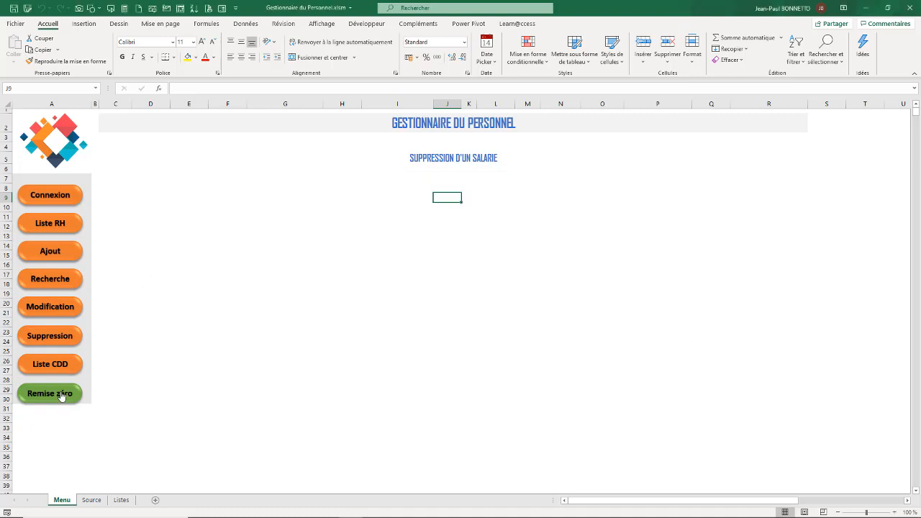
Step: Examine the employee table on the Source sheet from first to last row to check the deletion
{"action": "left_click", "coordinate": [92, 500]}
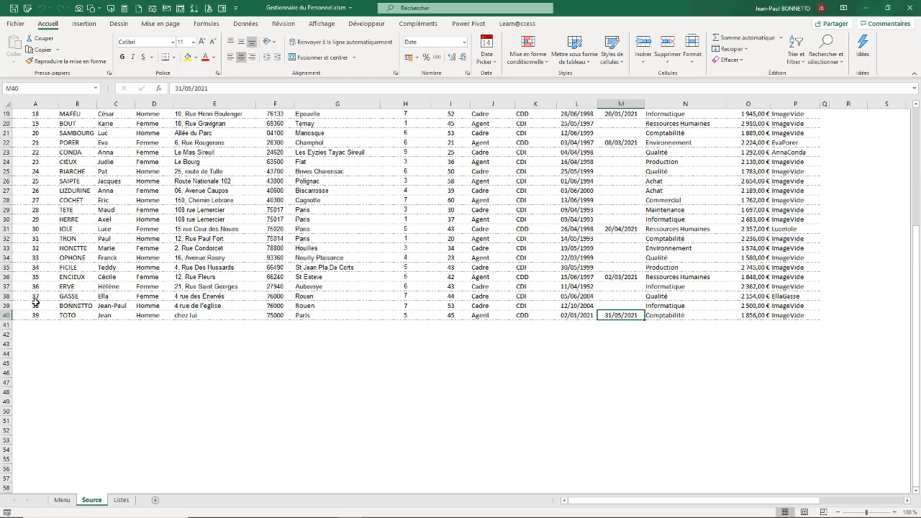
{"action": "left_click", "coordinate": [45, 271]}
{"action": "scroll", "coordinate": [61, 237], "scroll_direction": "up", "scroll_amount": 6}
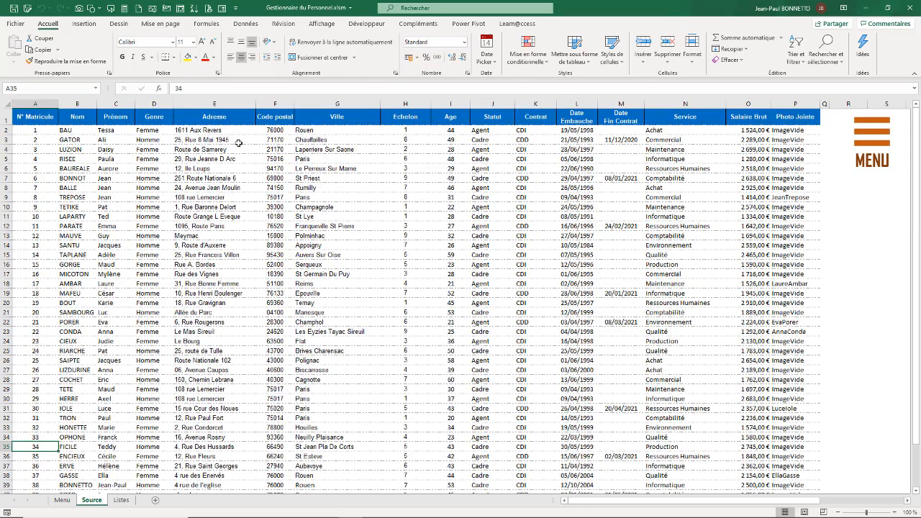
{"action": "scroll", "coordinate": [230, 143], "scroll_direction": "down", "scroll_amount": 6}
{"action": "scroll", "coordinate": [105, 126], "scroll_direction": "up", "scroll_amount": 6}
{"action": "left_click", "coordinate": [153, 159]}
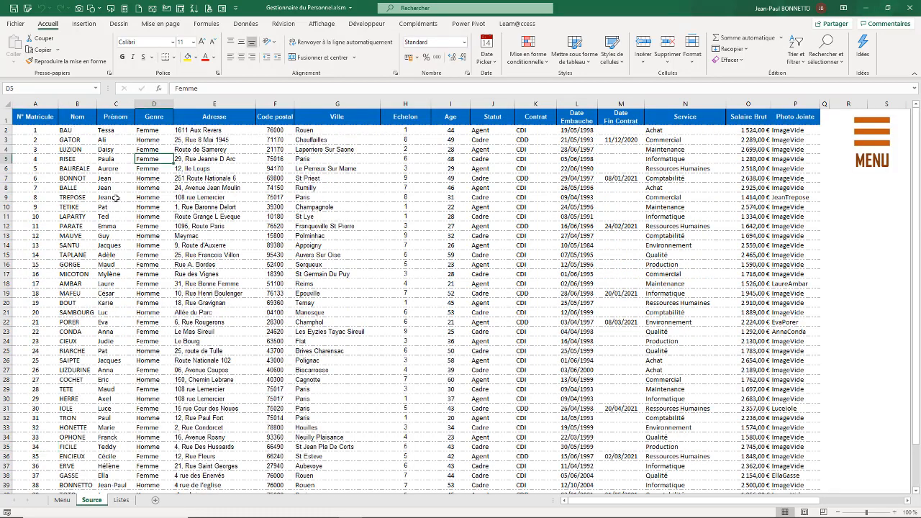
Step: Return to the Menu sheet, reset its display, and open the login identification form
{"action": "left_click", "coordinate": [62, 500]}
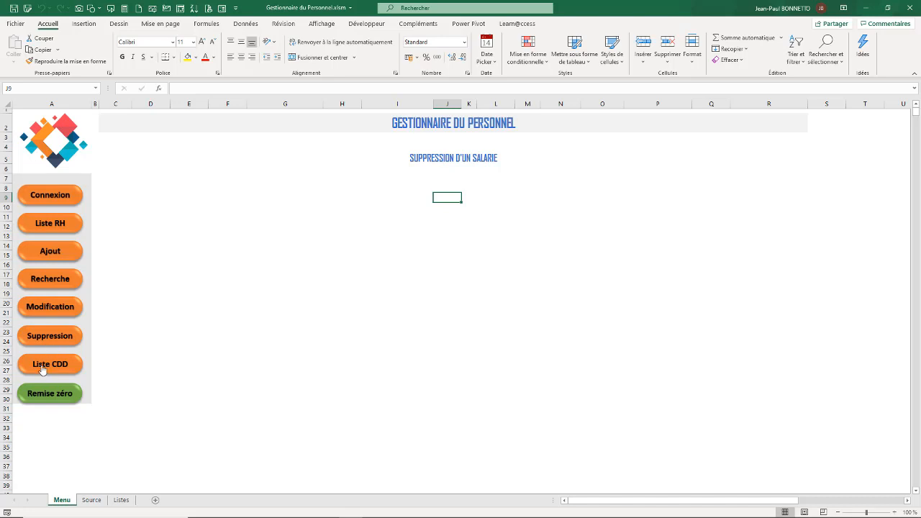
{"action": "left_click", "coordinate": [44, 394]}
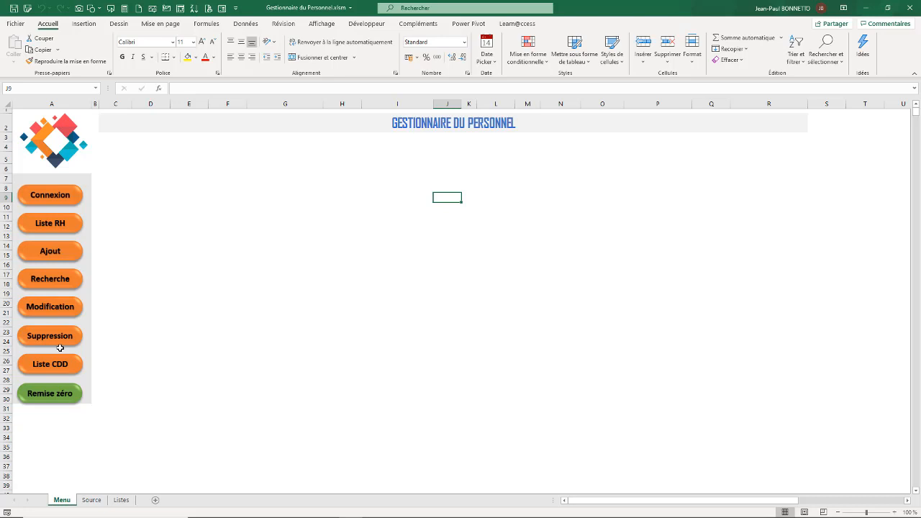
{"action": "left_click", "coordinate": [51, 195]}
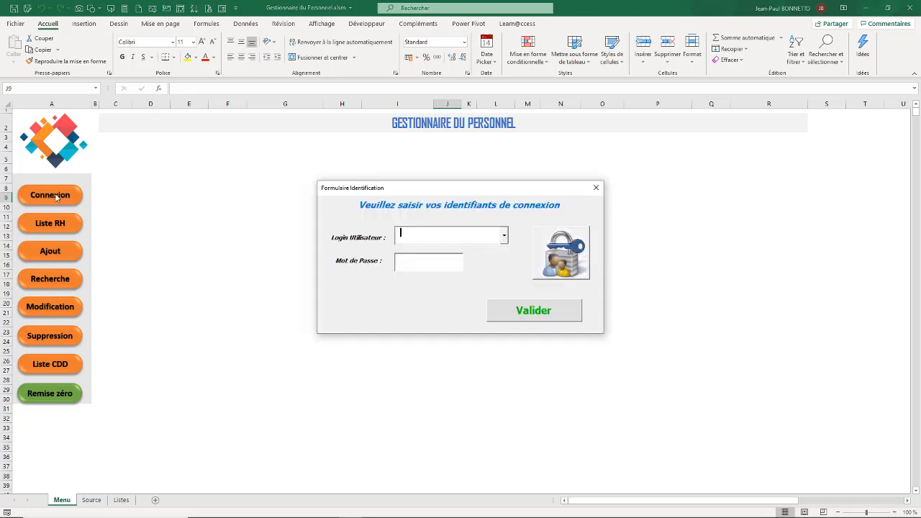